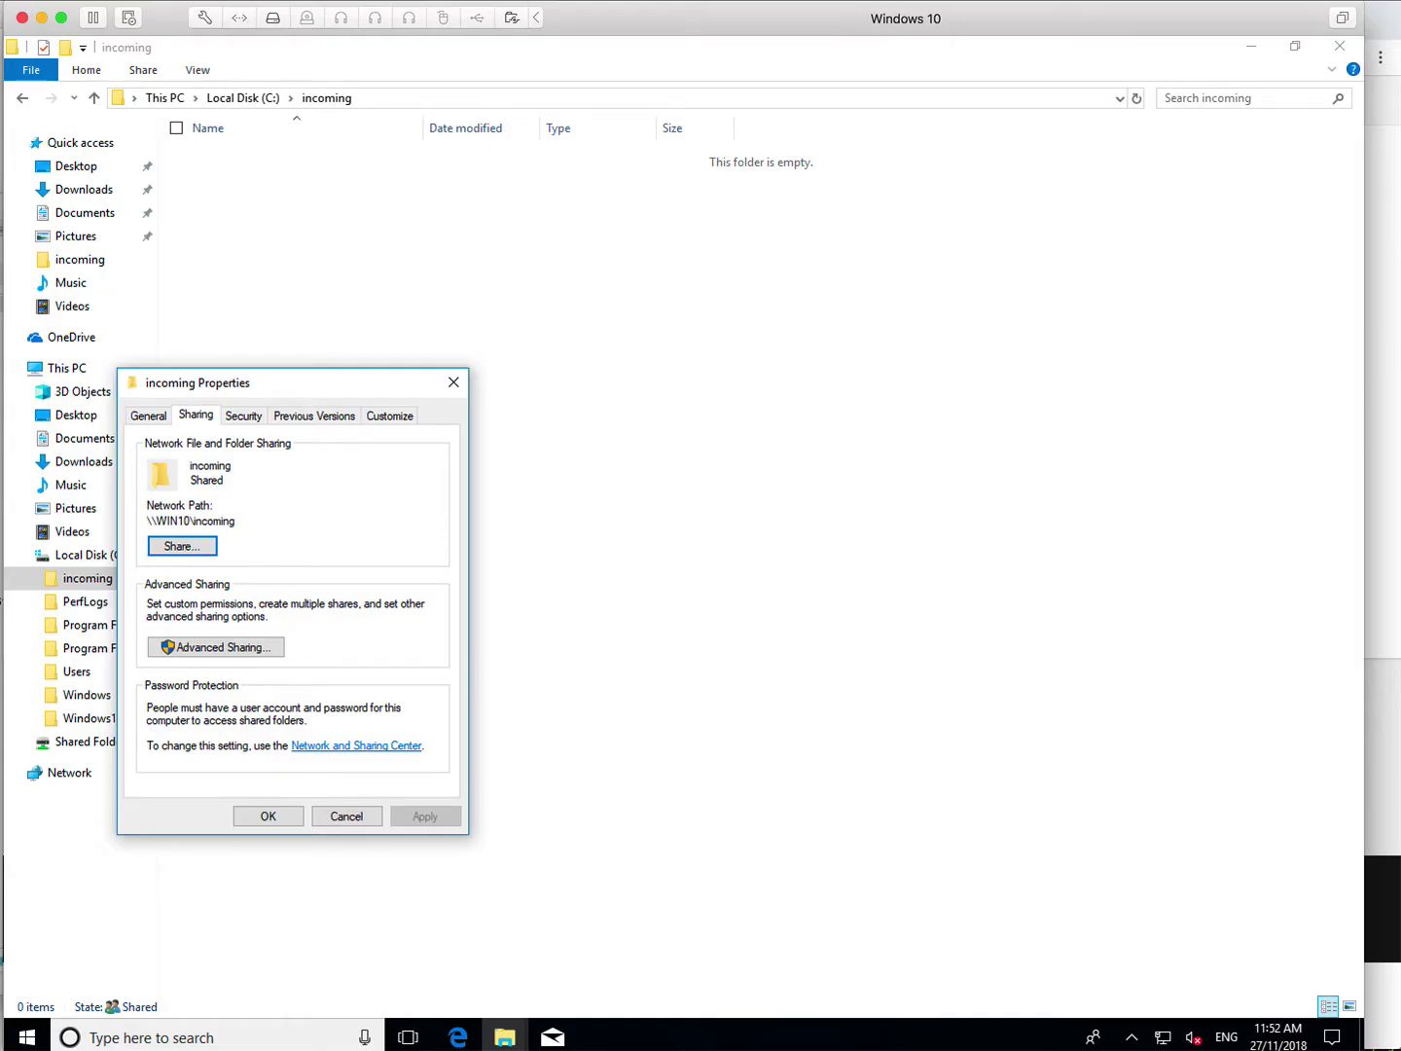
# Step: Check the incoming folder's Properties to confirm it is shared as \\WIN10\incoming, then cancel
pyautogui.press('Return')
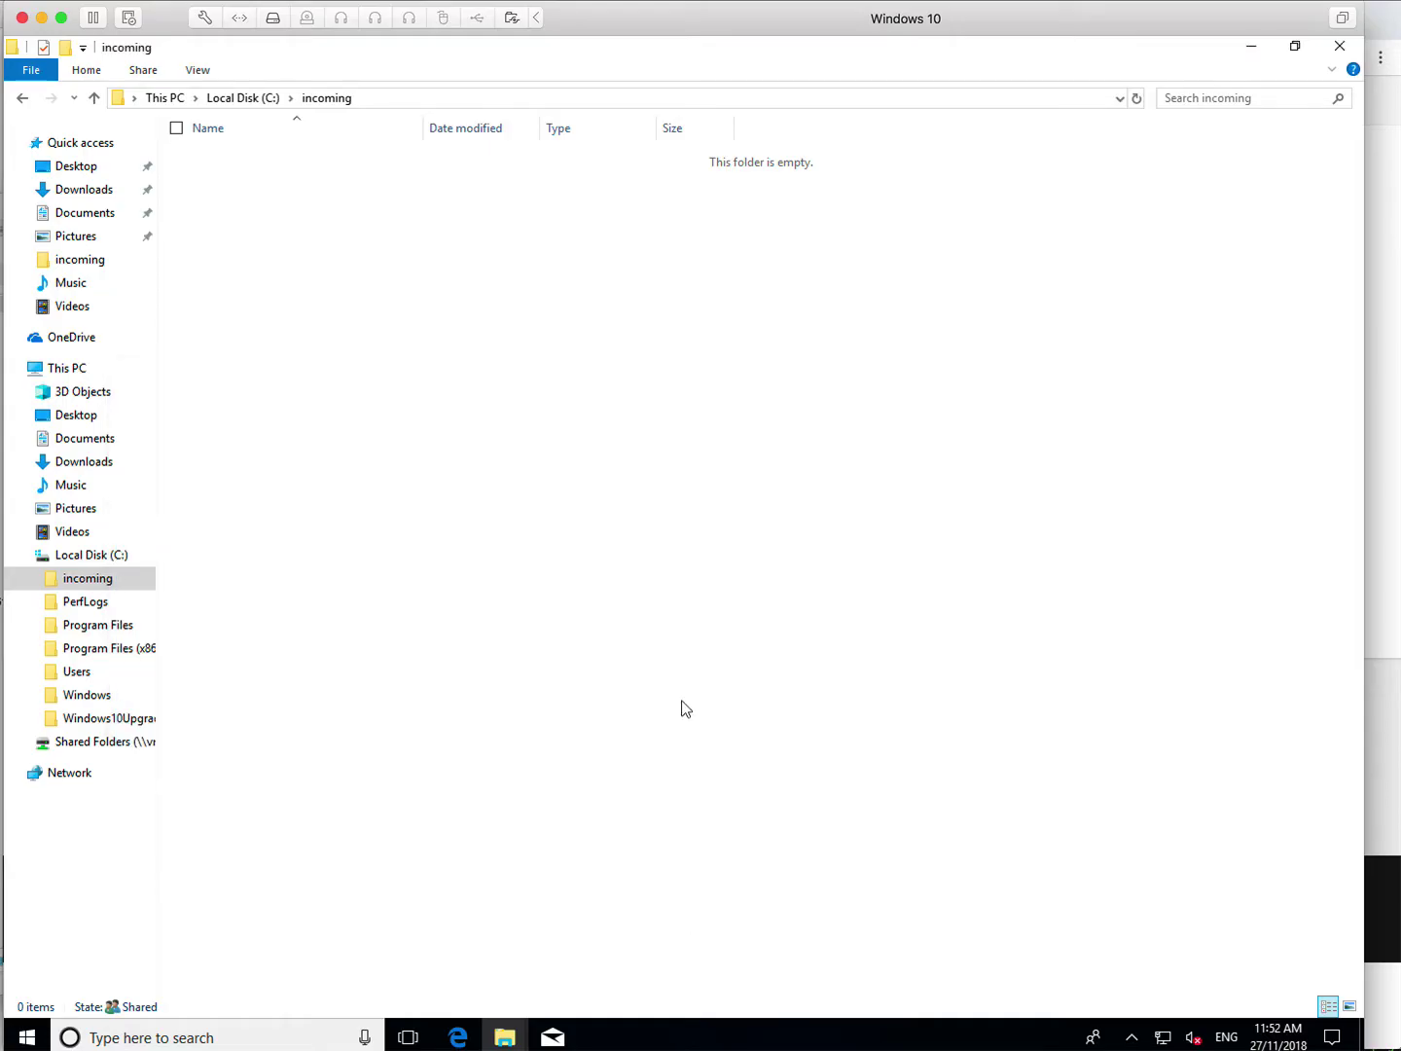
pyautogui.rightClick(103, 581)
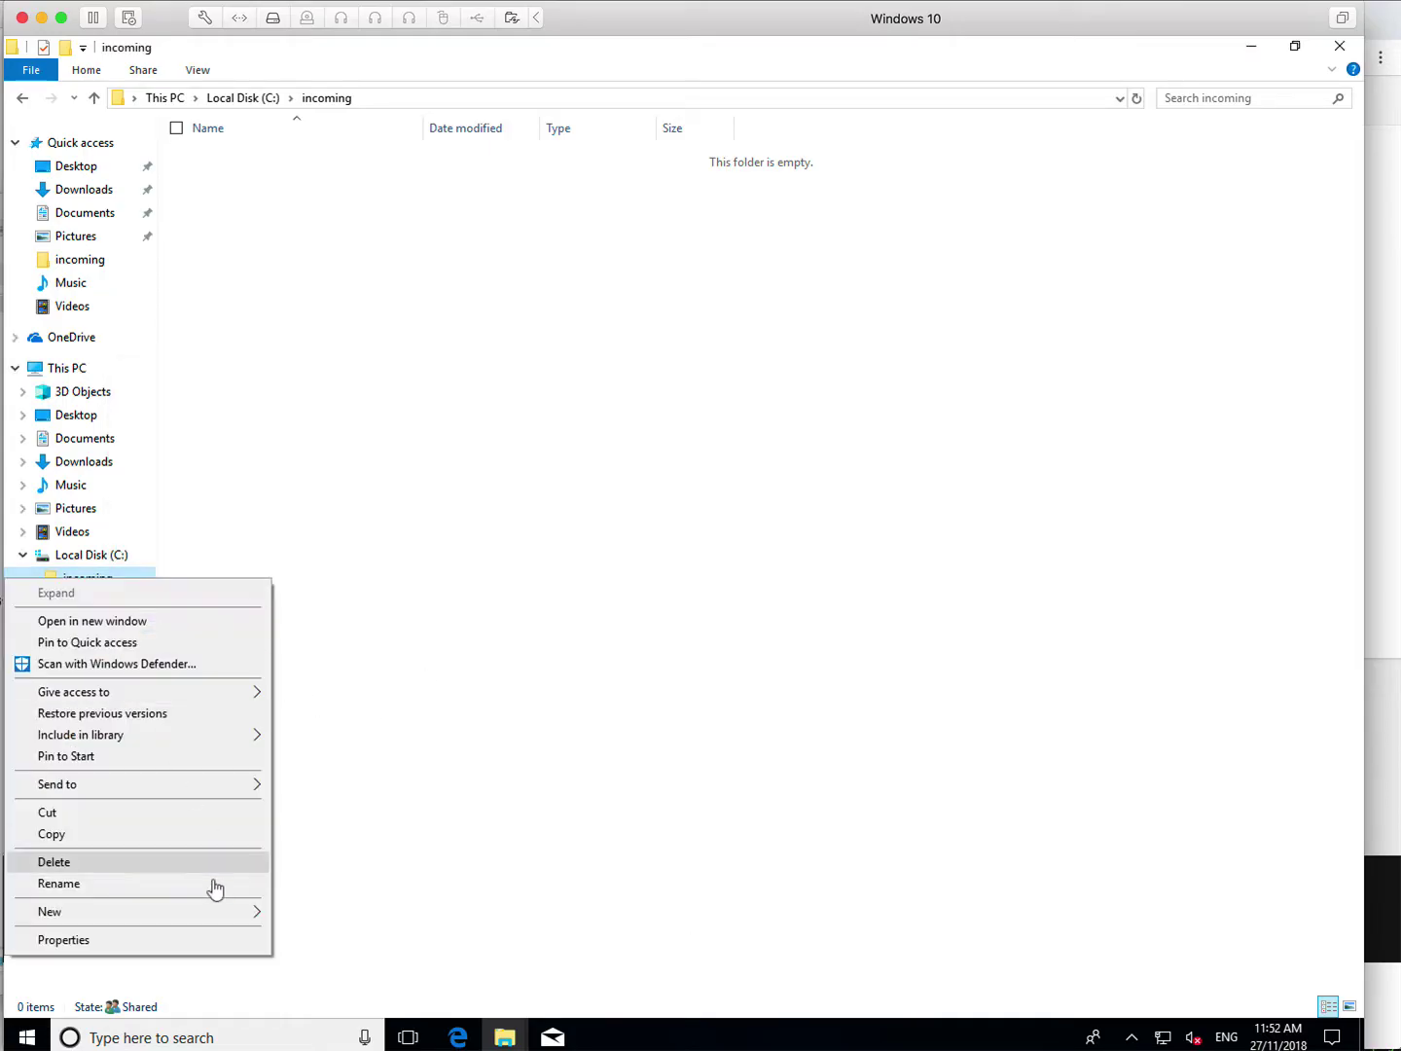
pyautogui.click(196, 943)
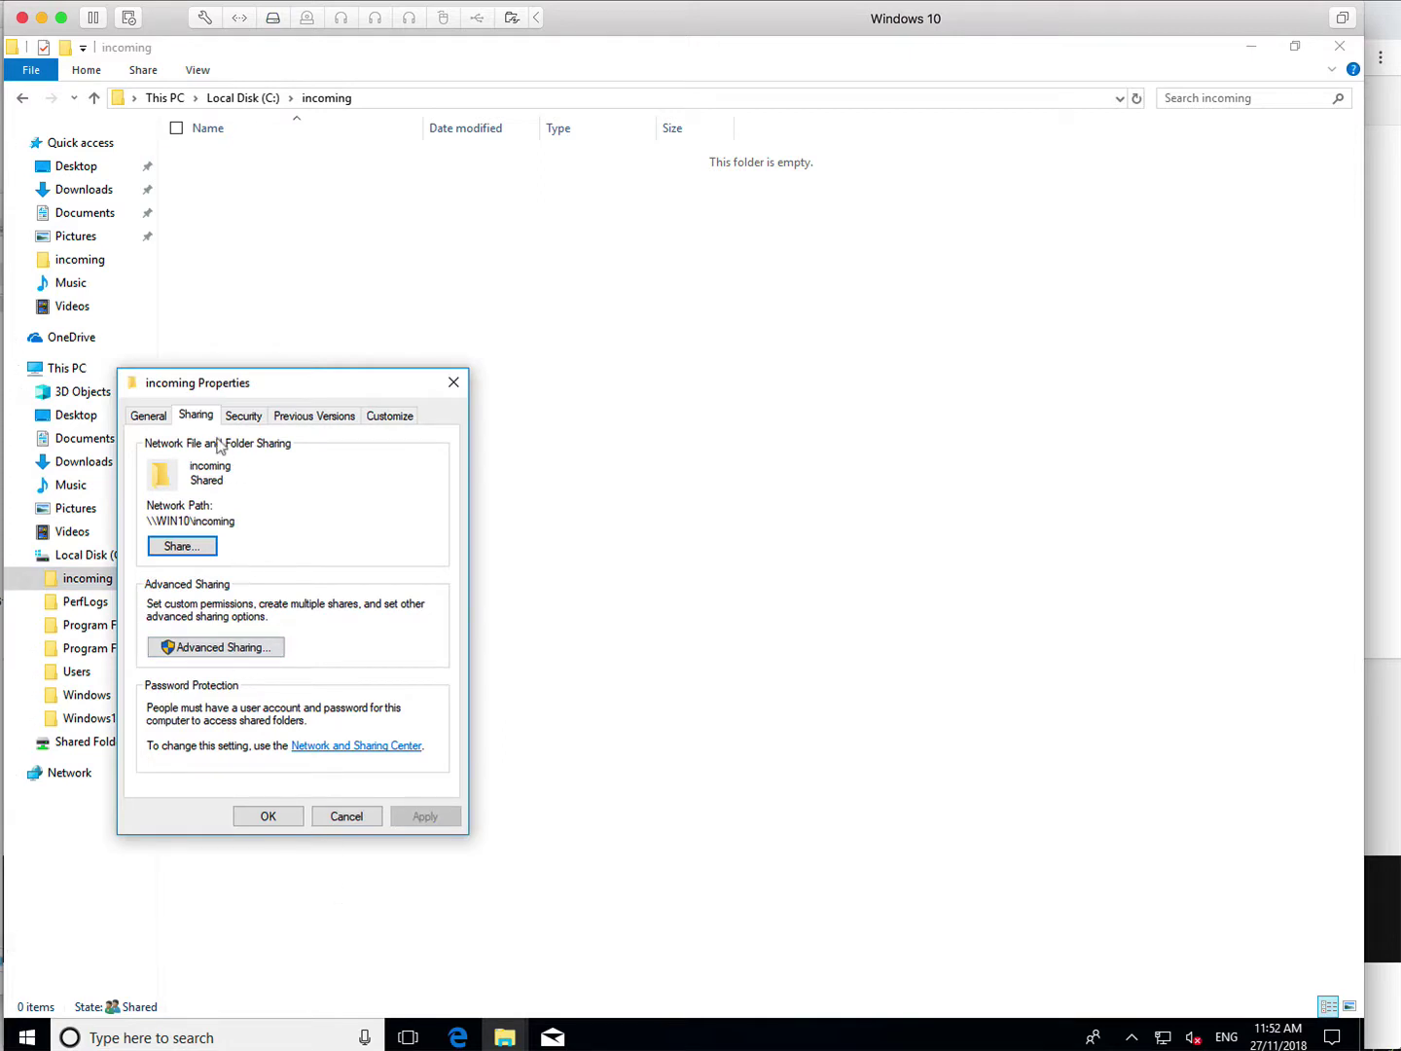
pyautogui.moveTo(281, 386); pyautogui.dragTo(448, 383)
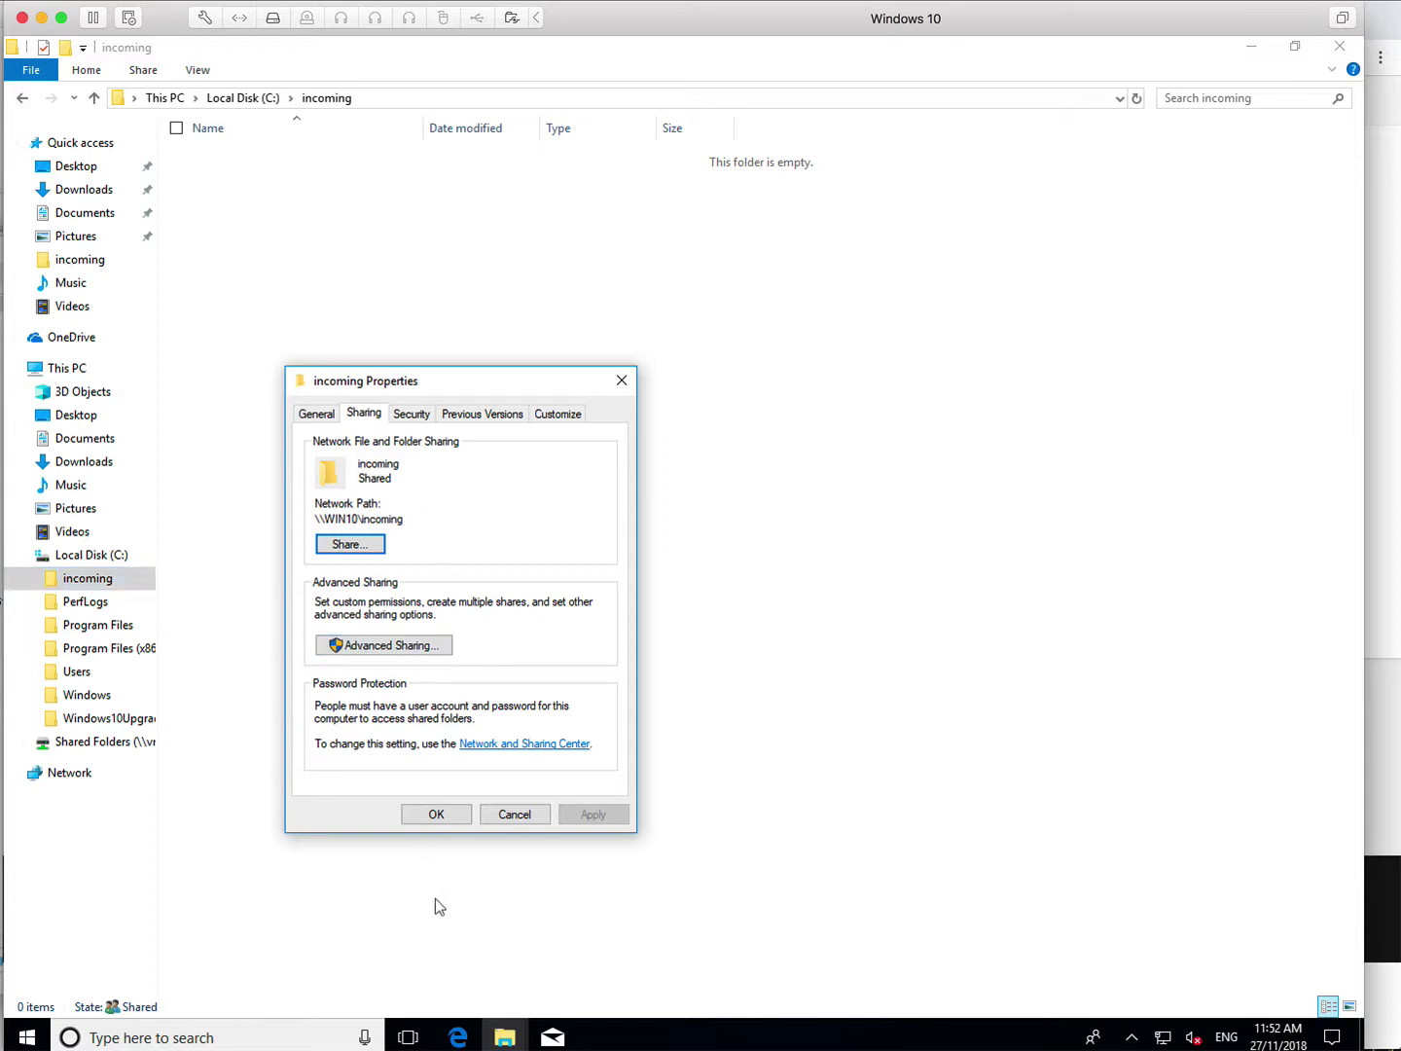
pyautogui.click(515, 817)
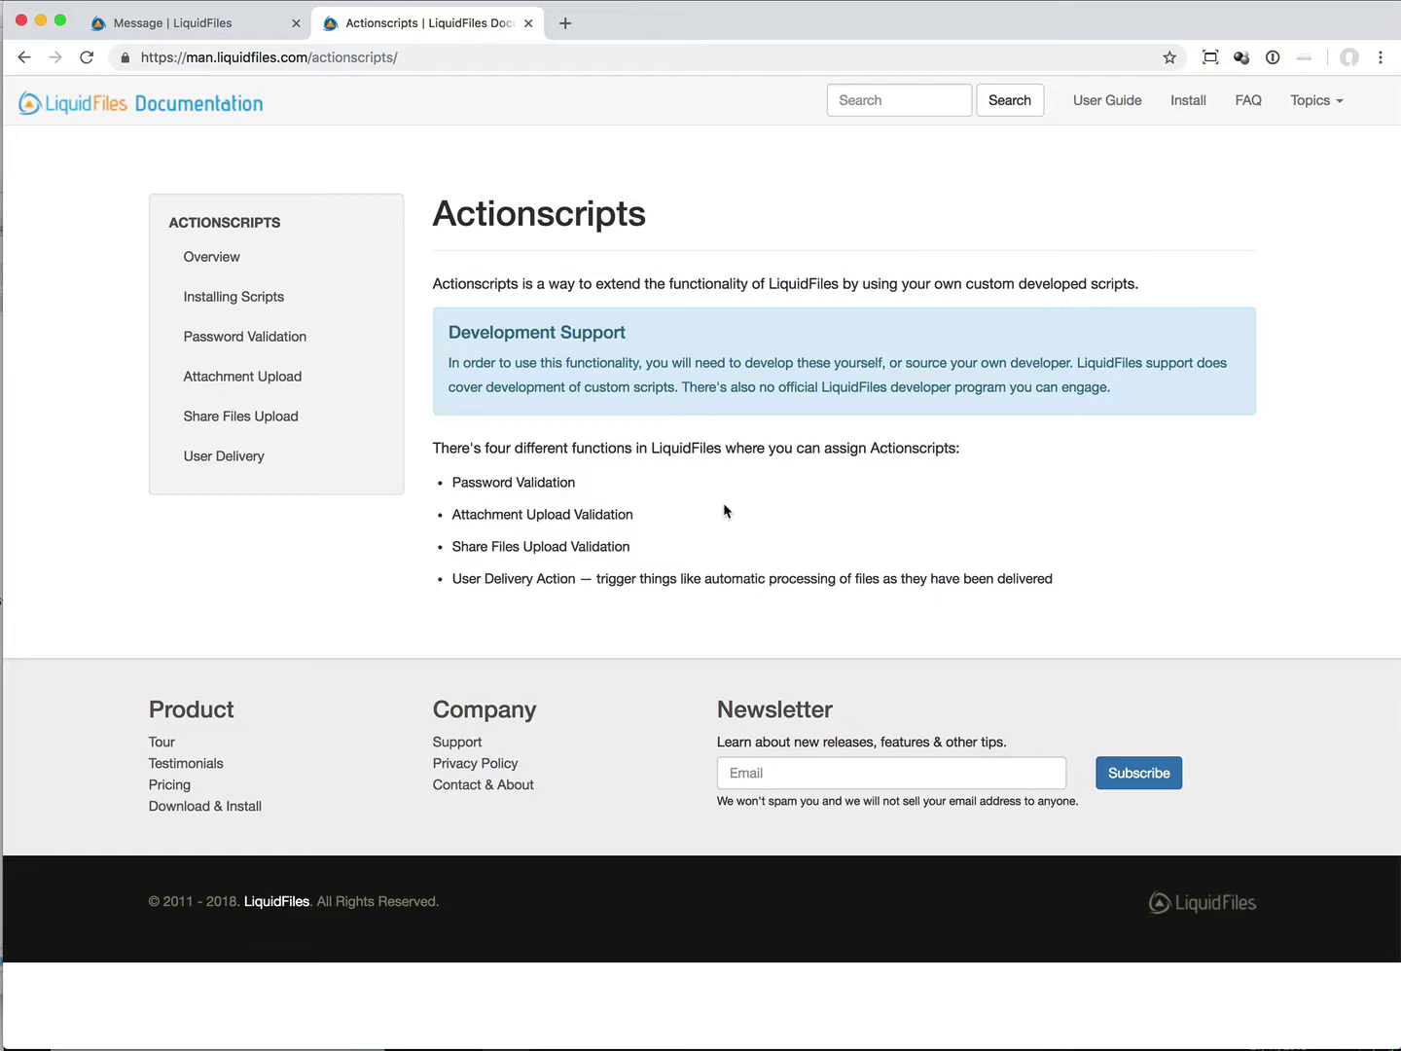
# Step: Go to the LiquidFiles Admin > Configuration > Actionscripts page
pyautogui.click(195, 24)
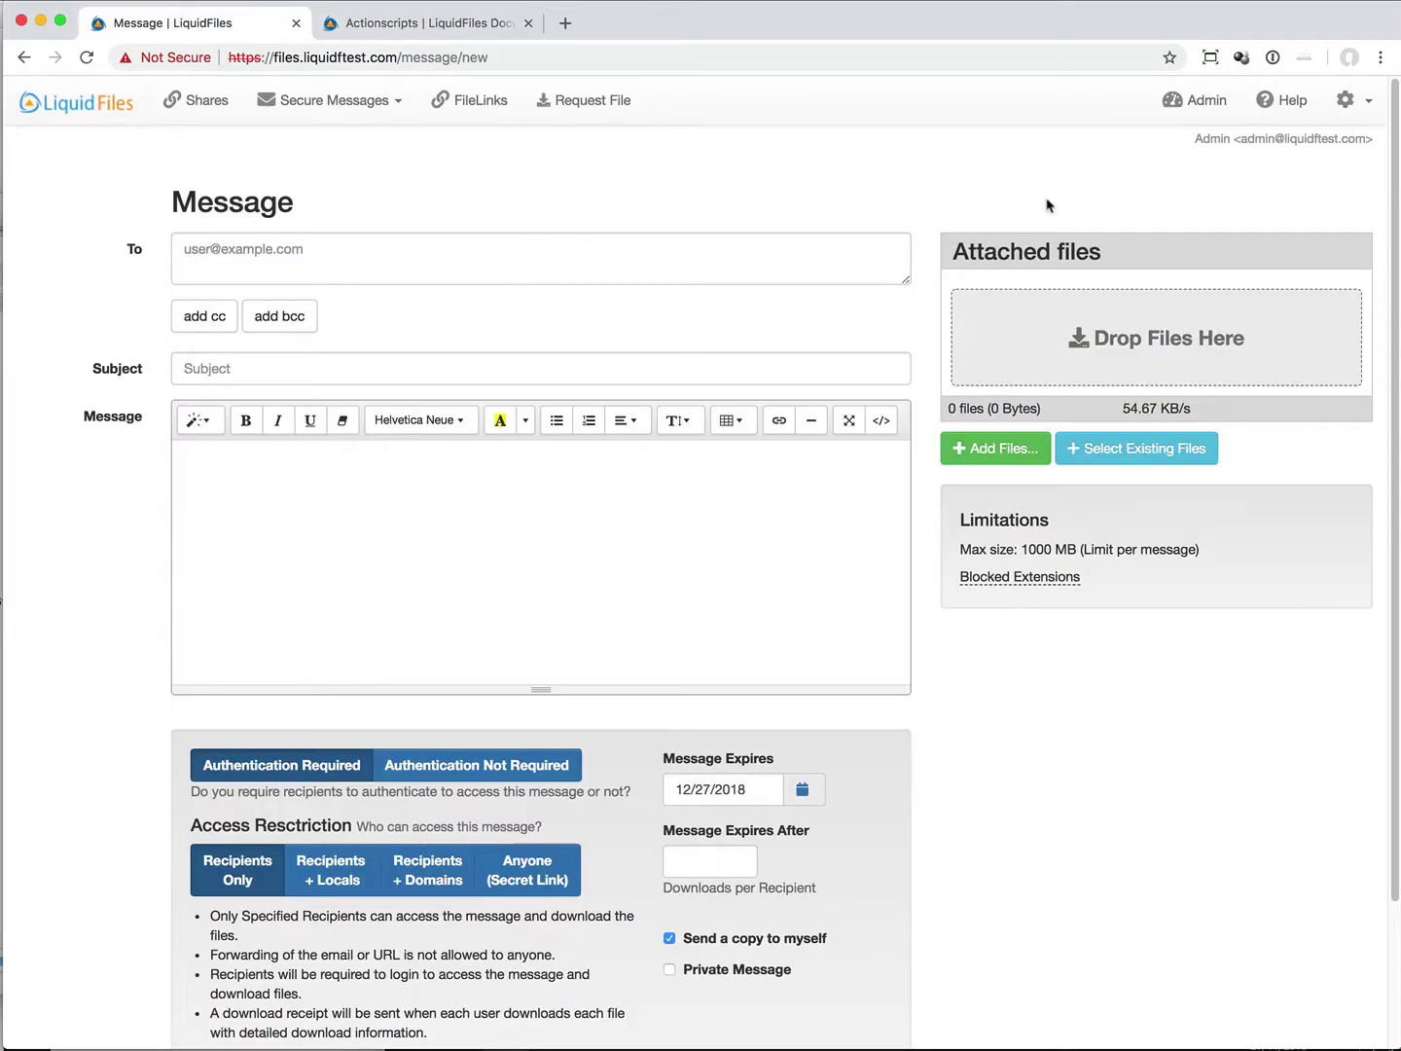
pyautogui.click(1205, 110)
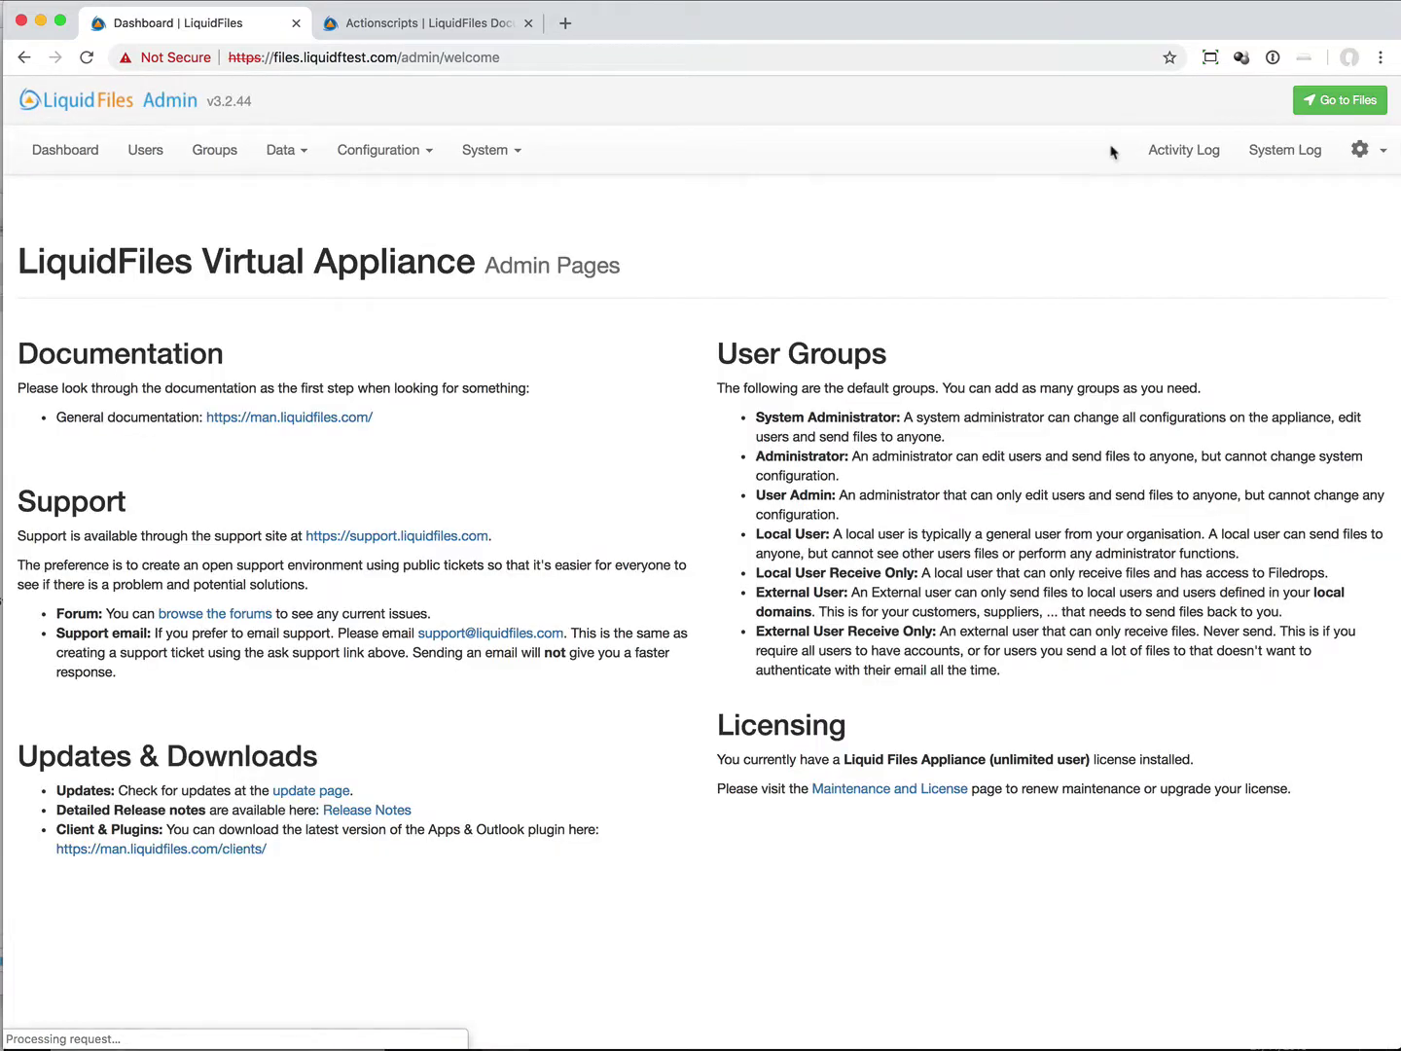
pyautogui.click(424, 153)
pyautogui.click(399, 636)
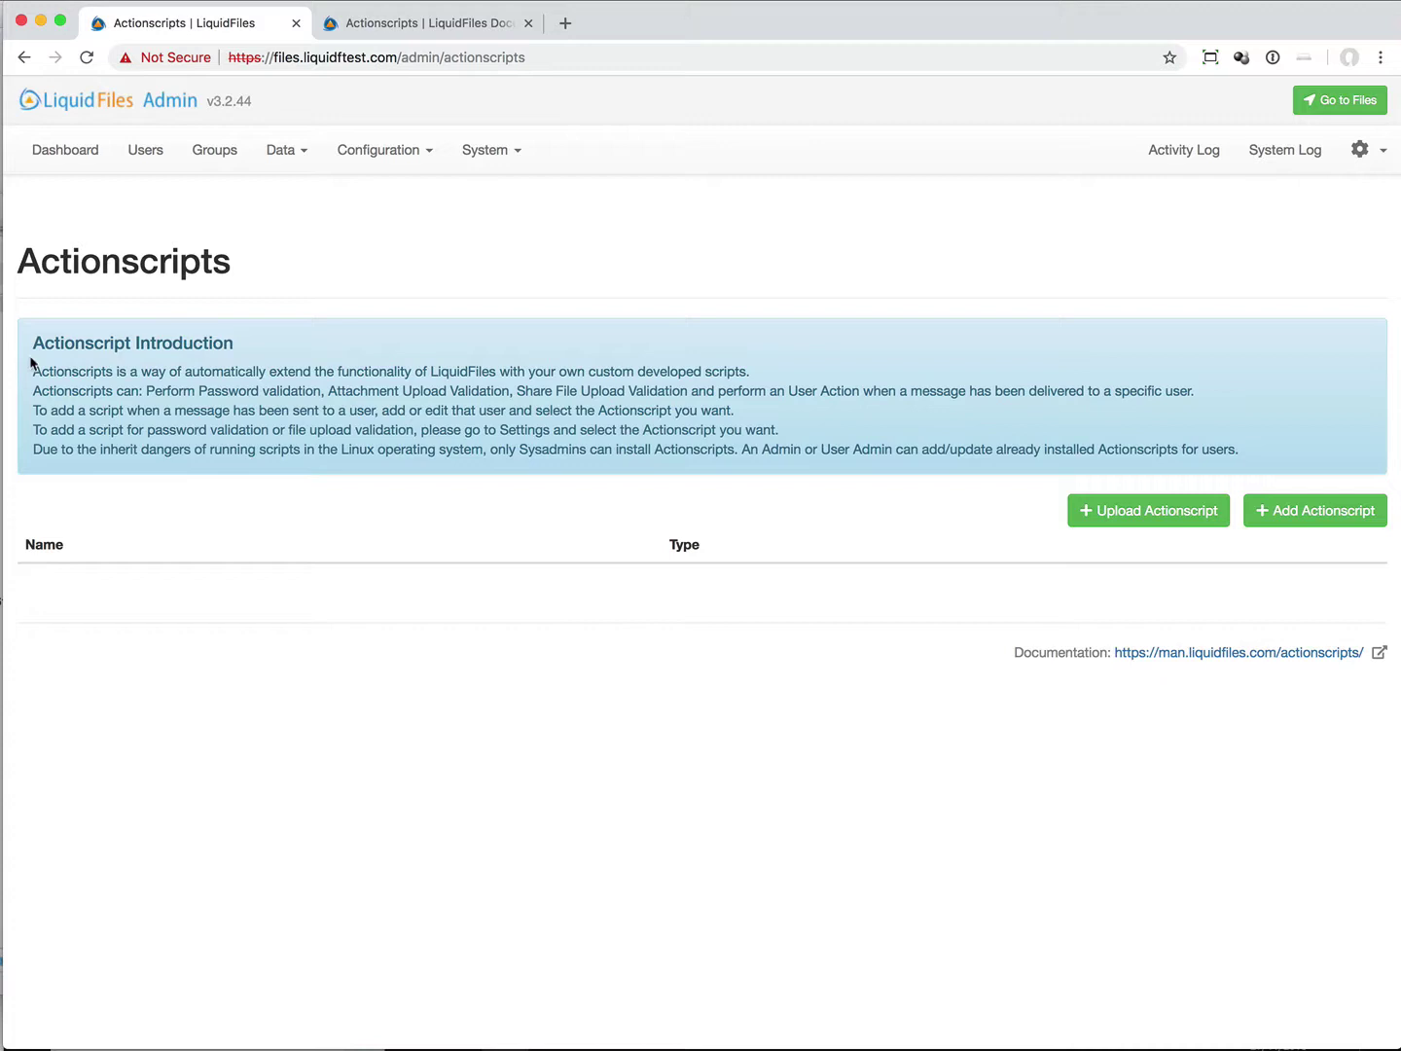
# Step: Start a new Actionscript and paste the Ruby script copying attachments to //172.16.5.134/incoming
pyautogui.click(1275, 511)
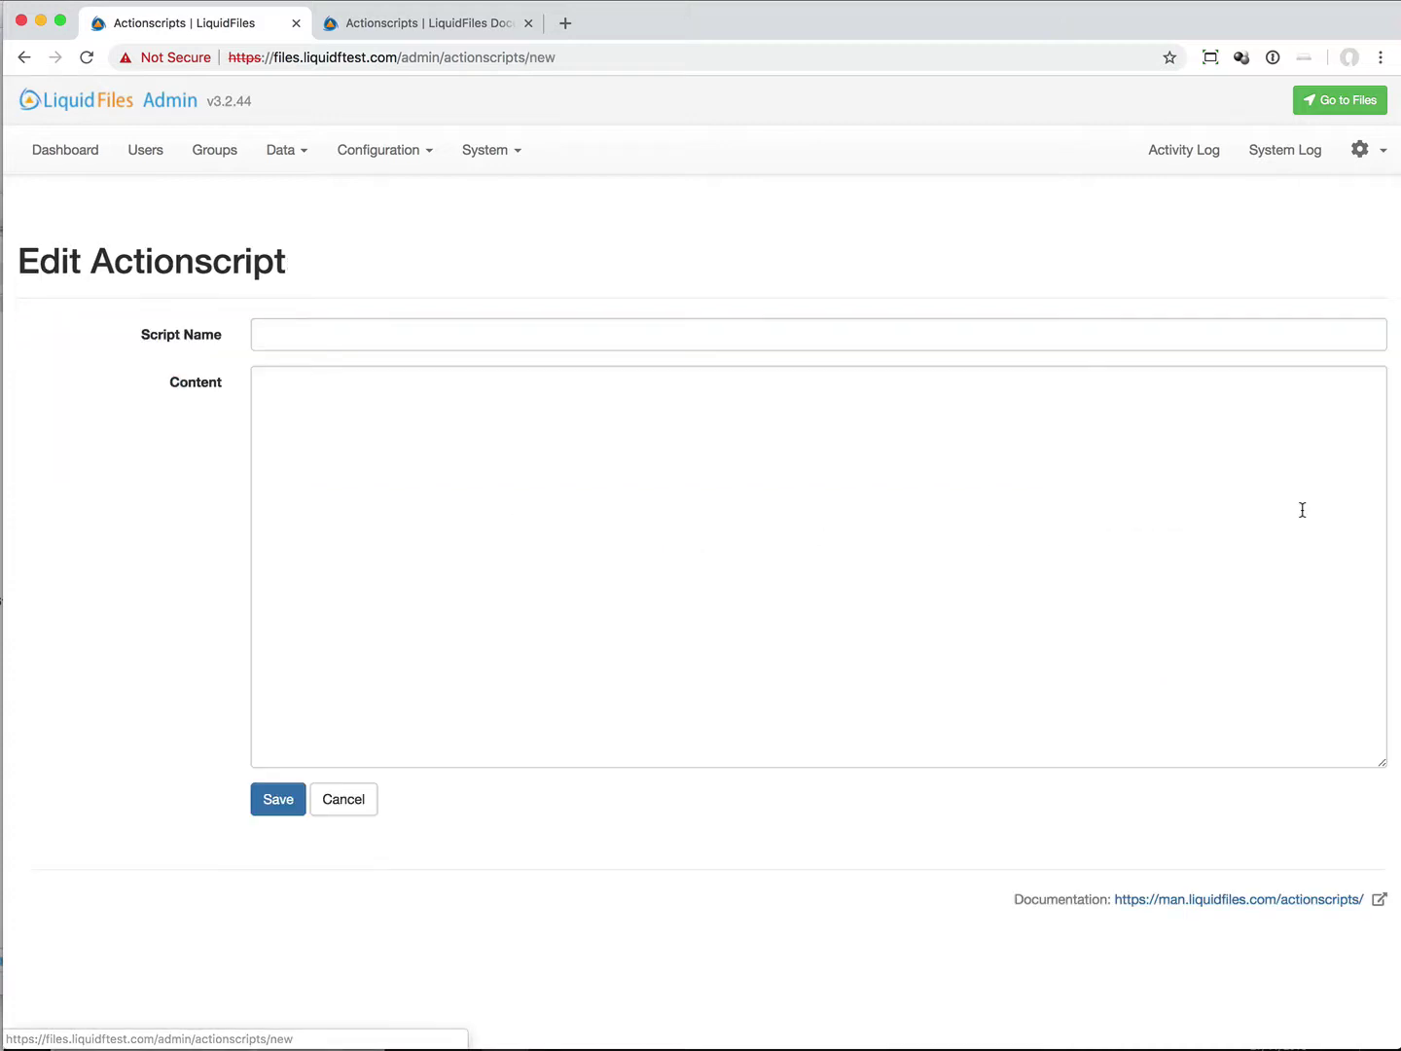
pyautogui.press('super+Tab')
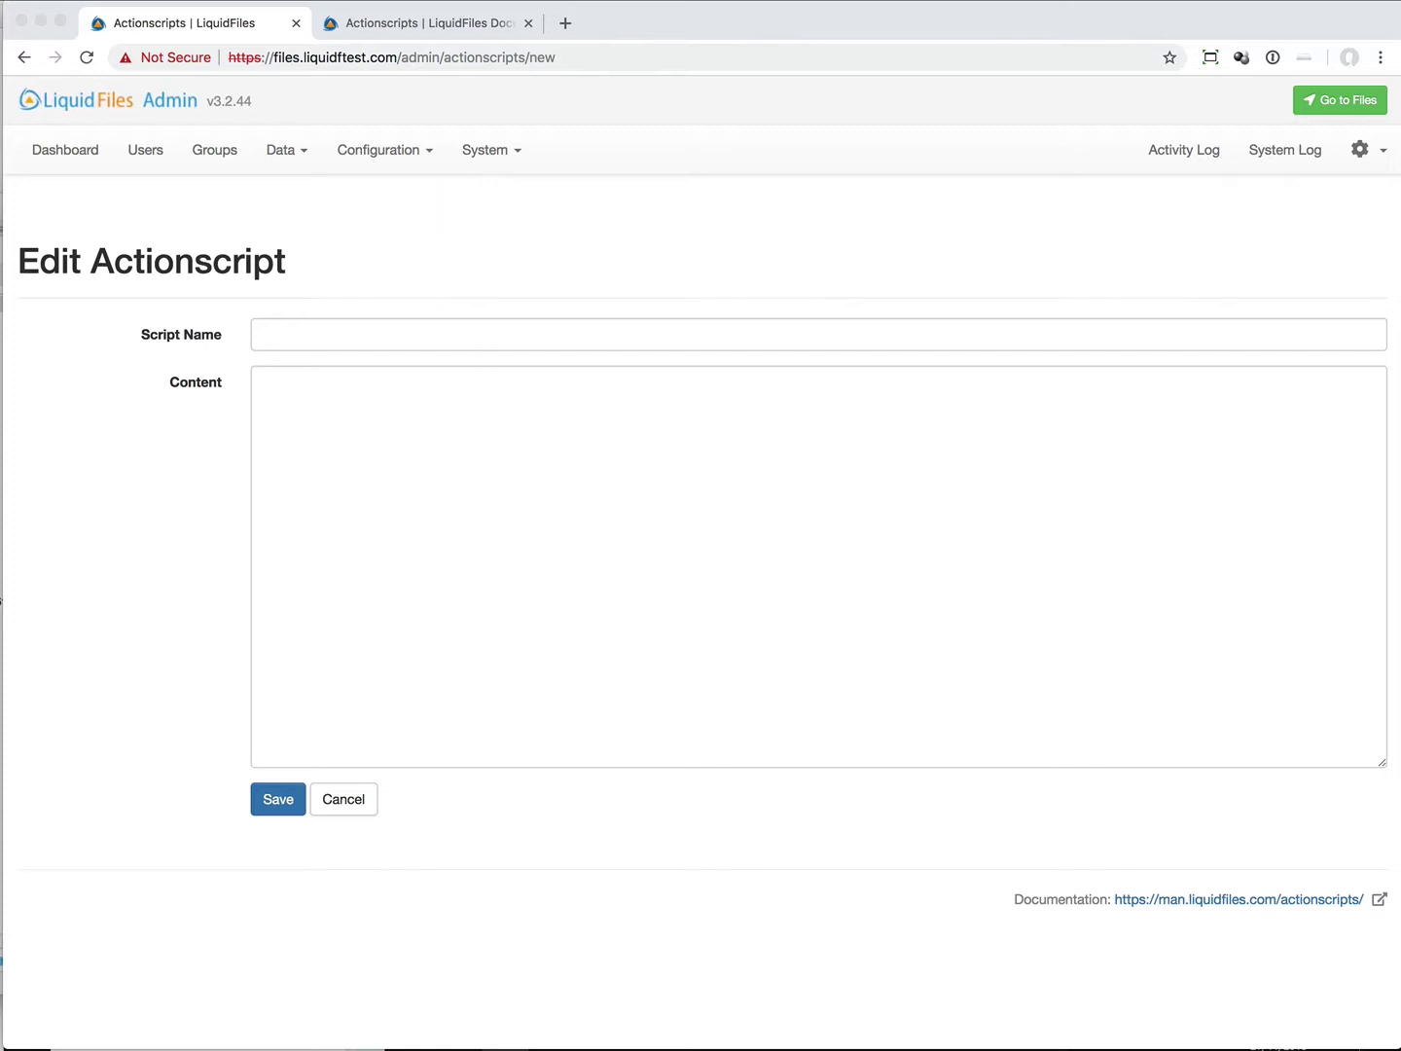
pyautogui.click(512, 424)
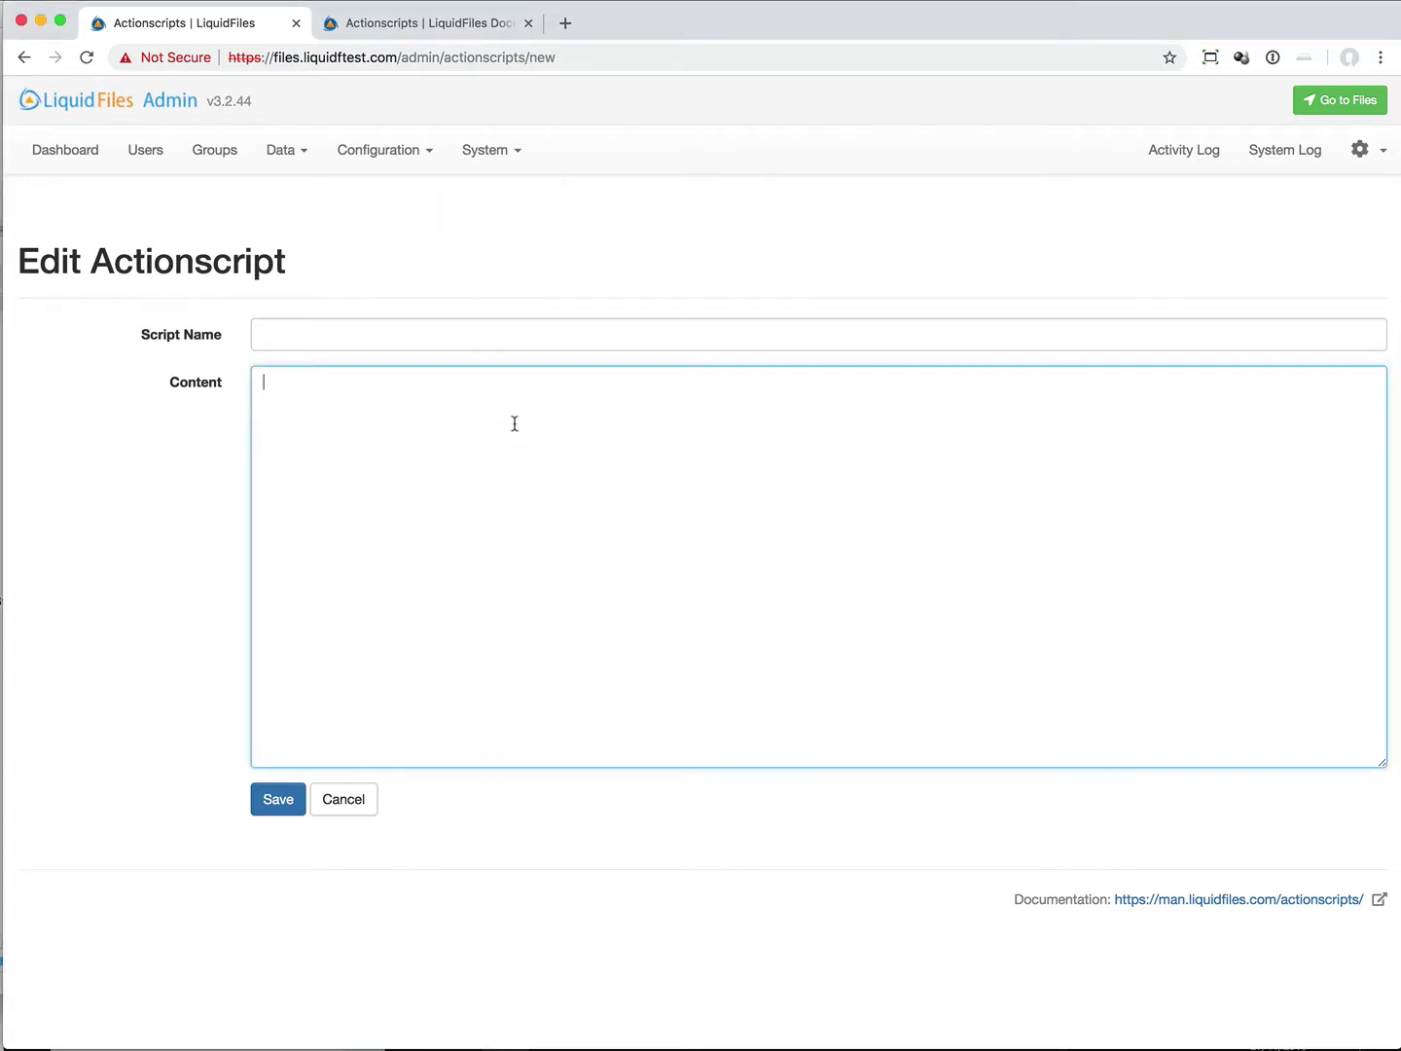
pyautogui.rightClick(512, 421)
pyautogui.click(587, 548)
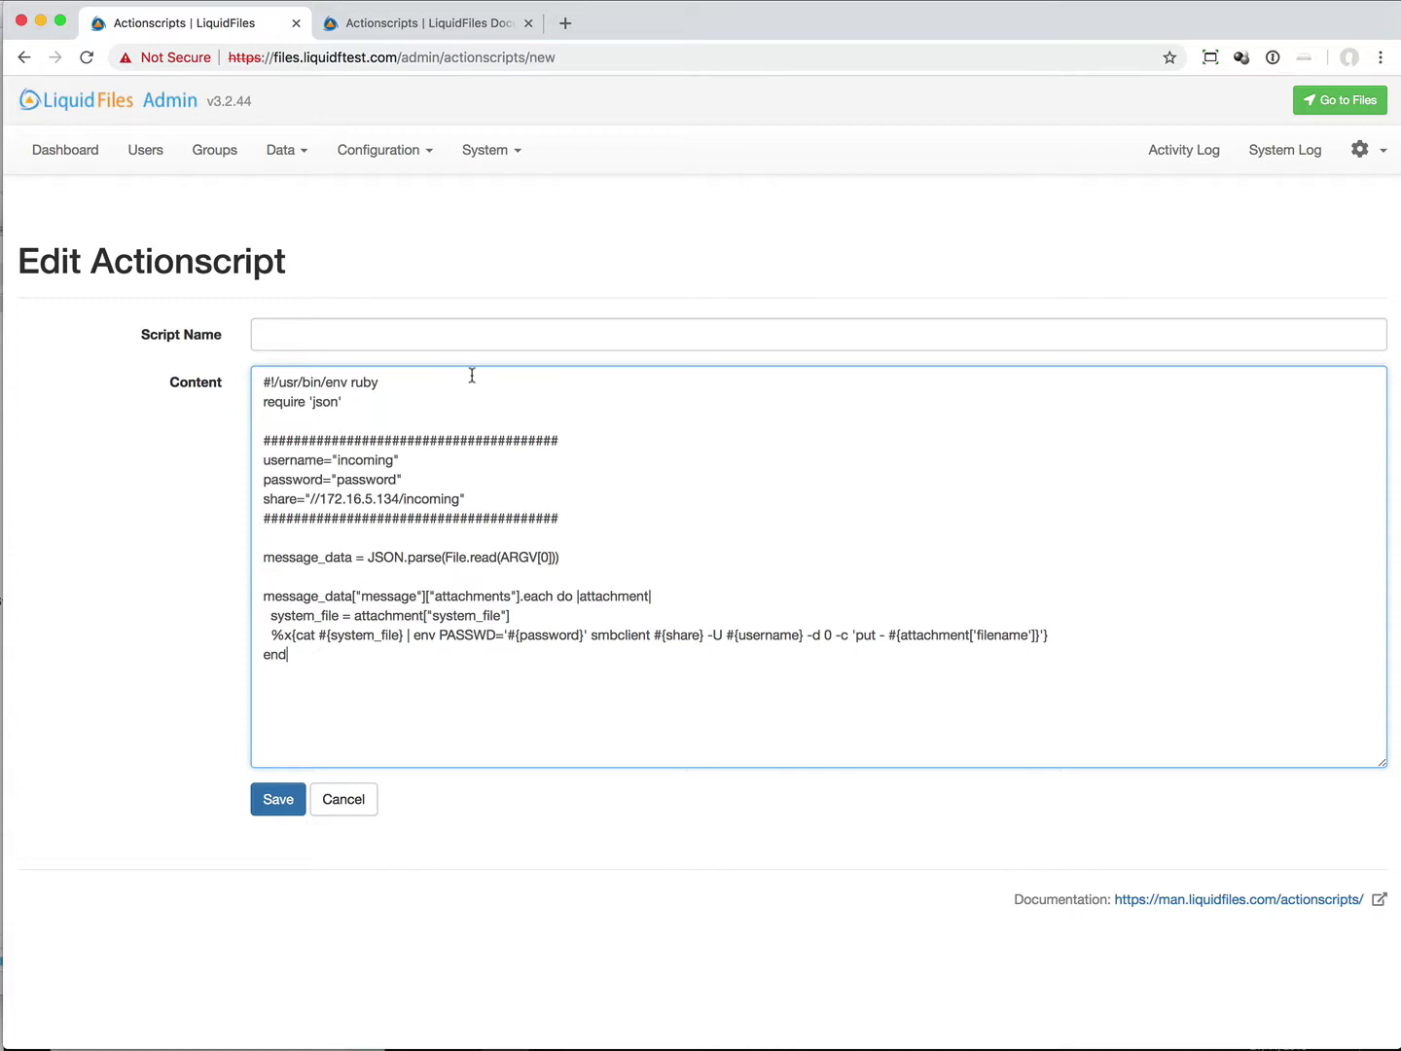
# Step: Name the Actionscript copy_via_smb.rb
pyautogui.click(477, 339)
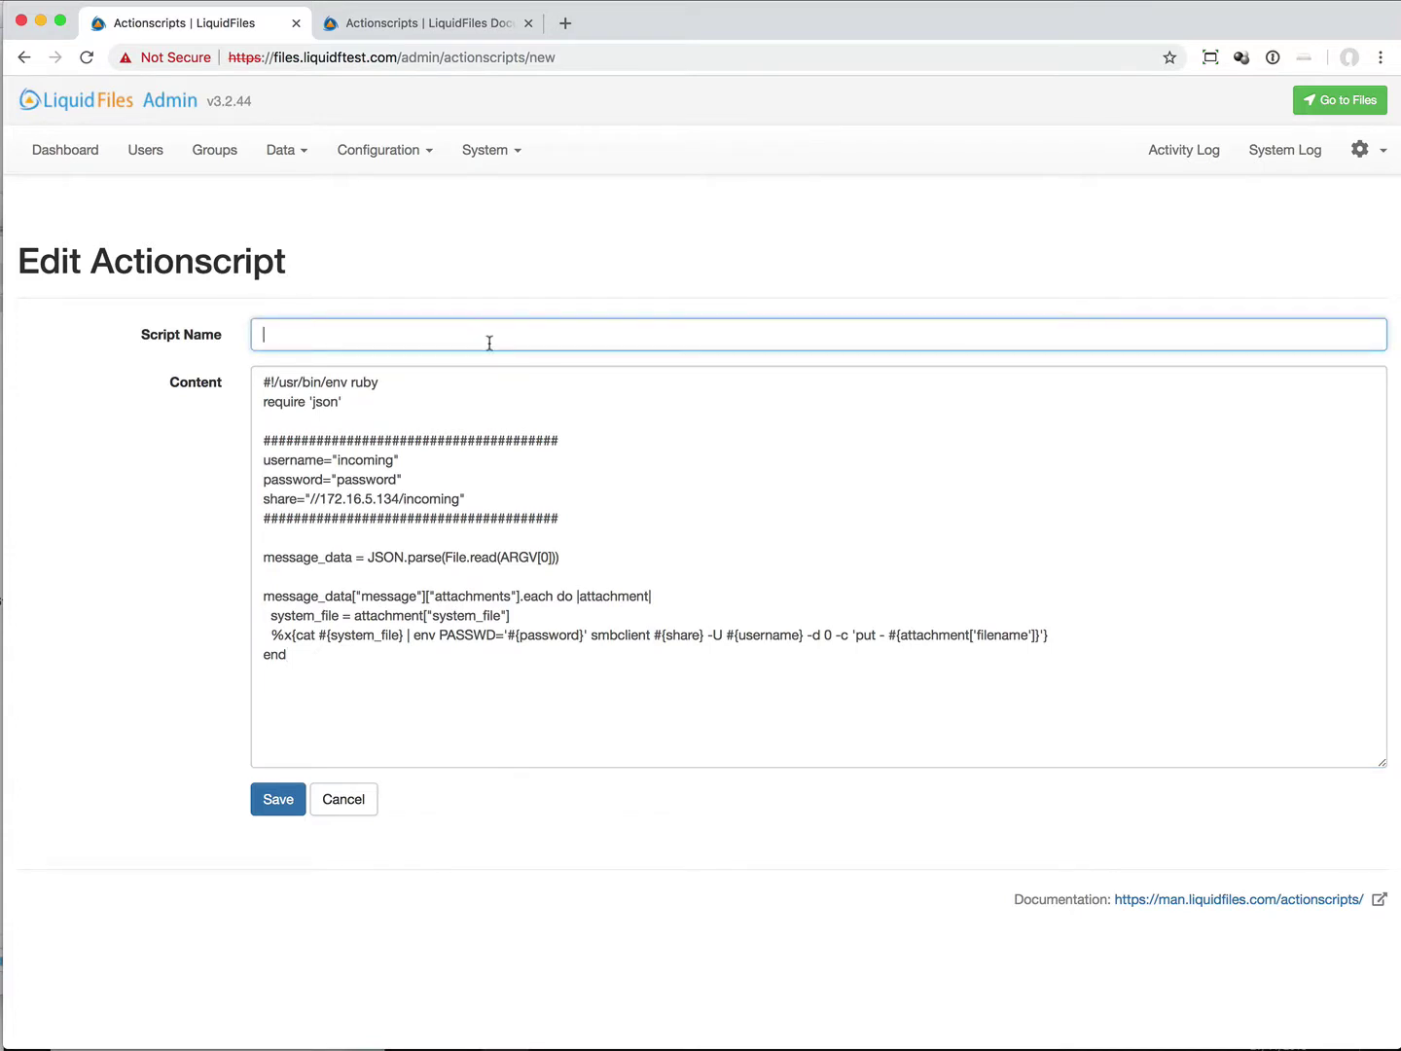
pyautogui.write('copy_to_')
pyautogui.press('BackSpace')
pyautogui.press('BackSpace')
pyautogui.press('BackSpace')
pyautogui.write('via_smb.rb')
# Step: Open the User Delivery Actionscripts documentation and view its example filedata JSON
pyautogui.click(423, 23)
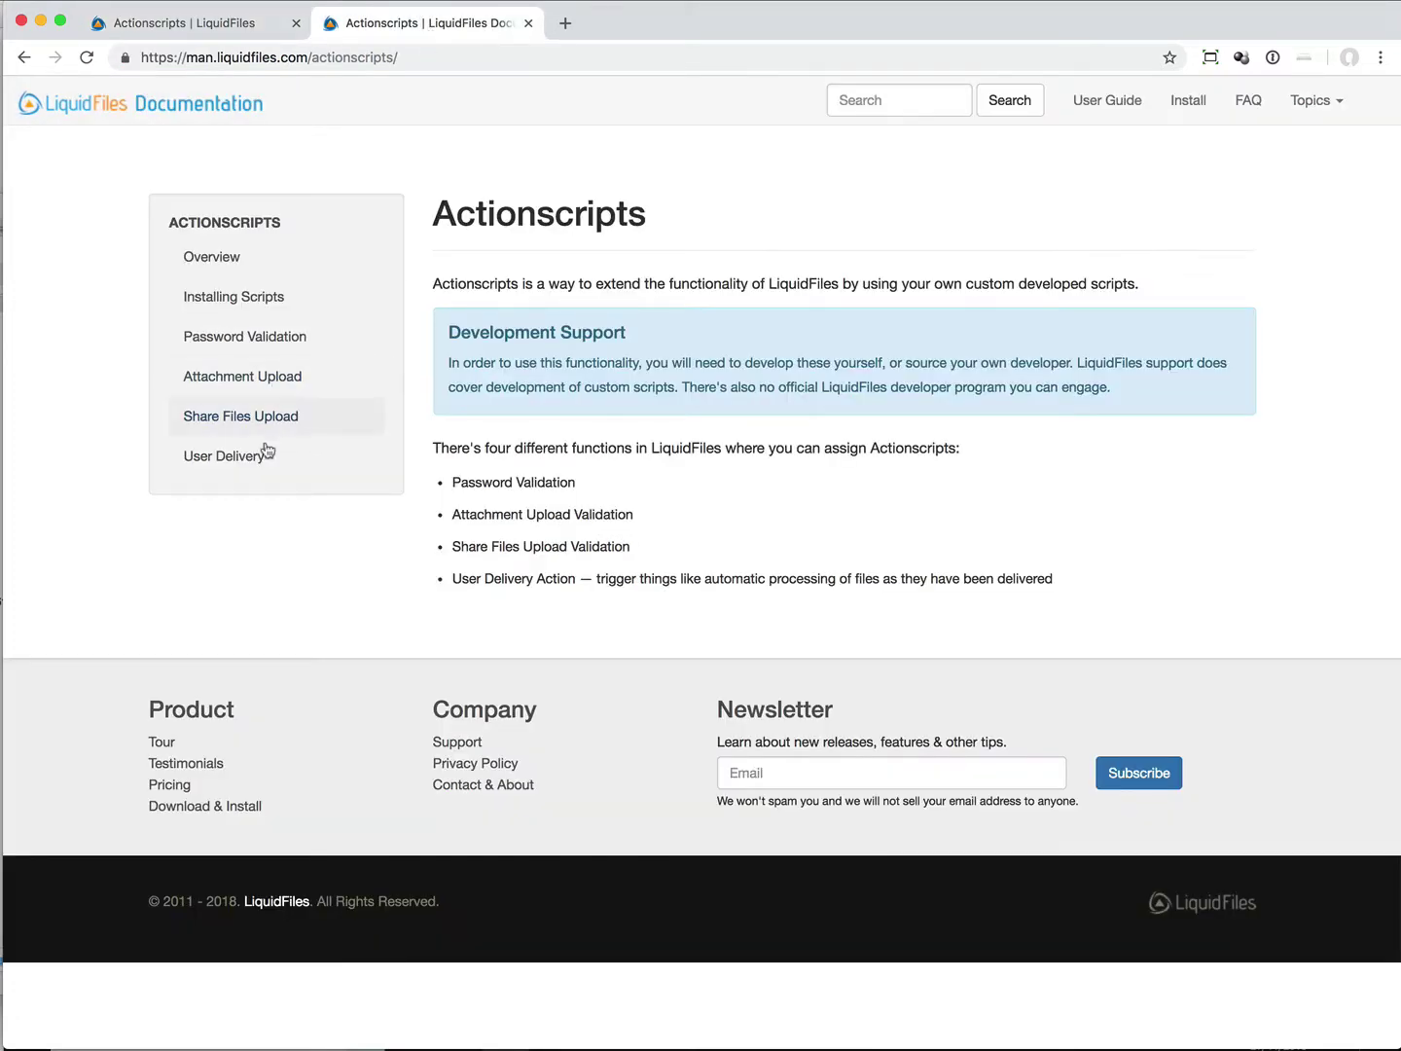
pyautogui.click(245, 461)
pyautogui.scroll(-7, 756, 471)
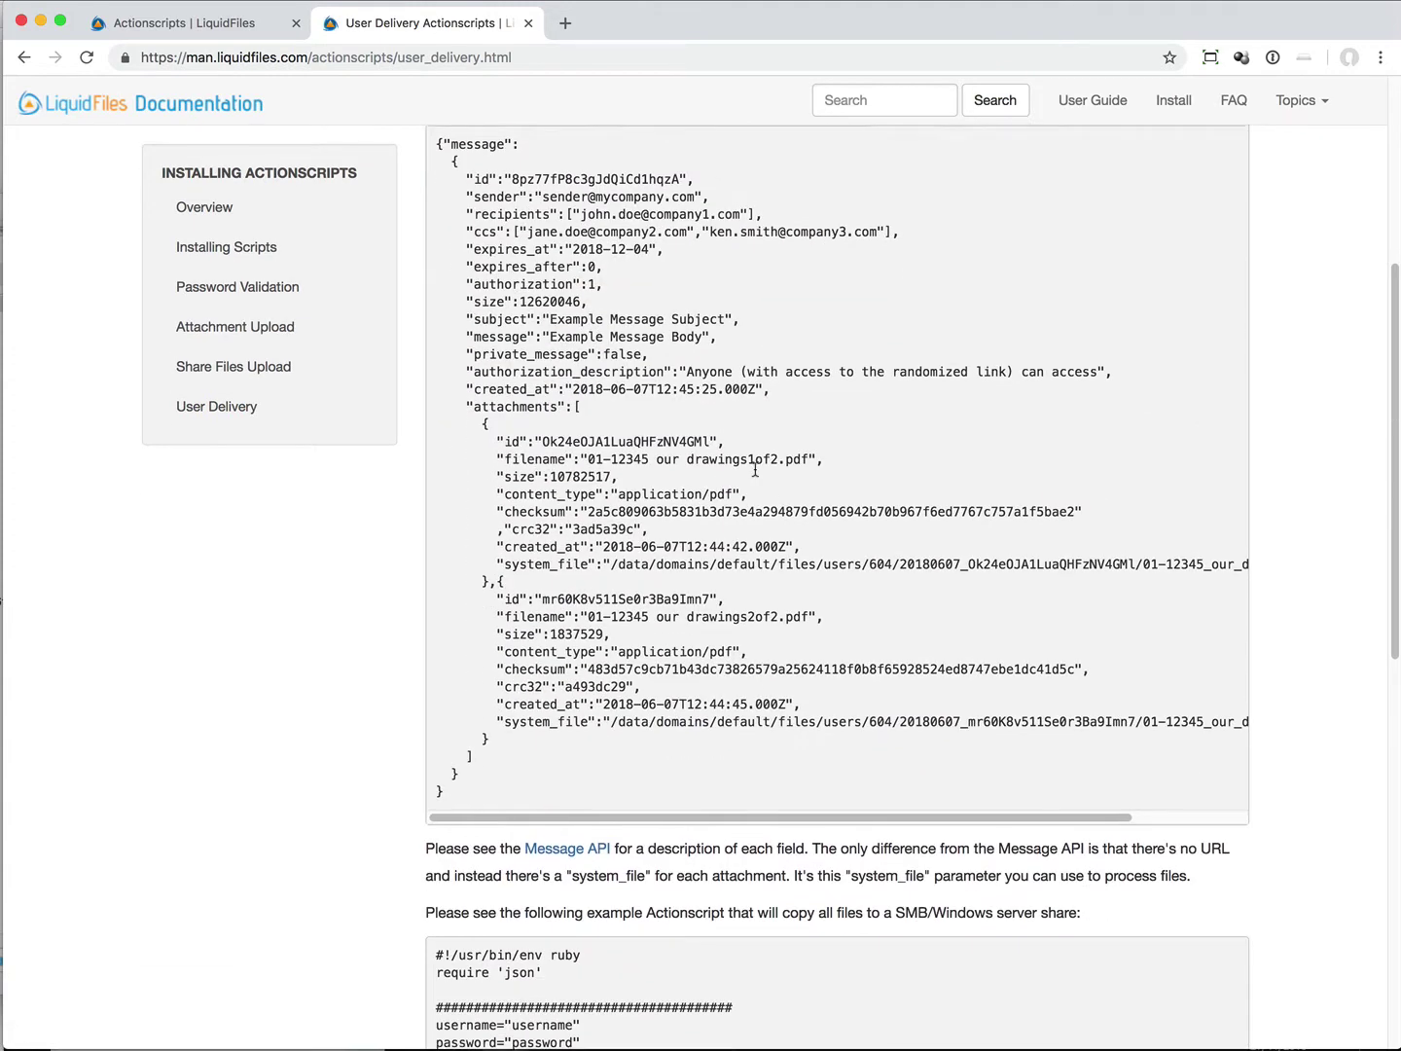
pyautogui.scroll(3, 756, 471)
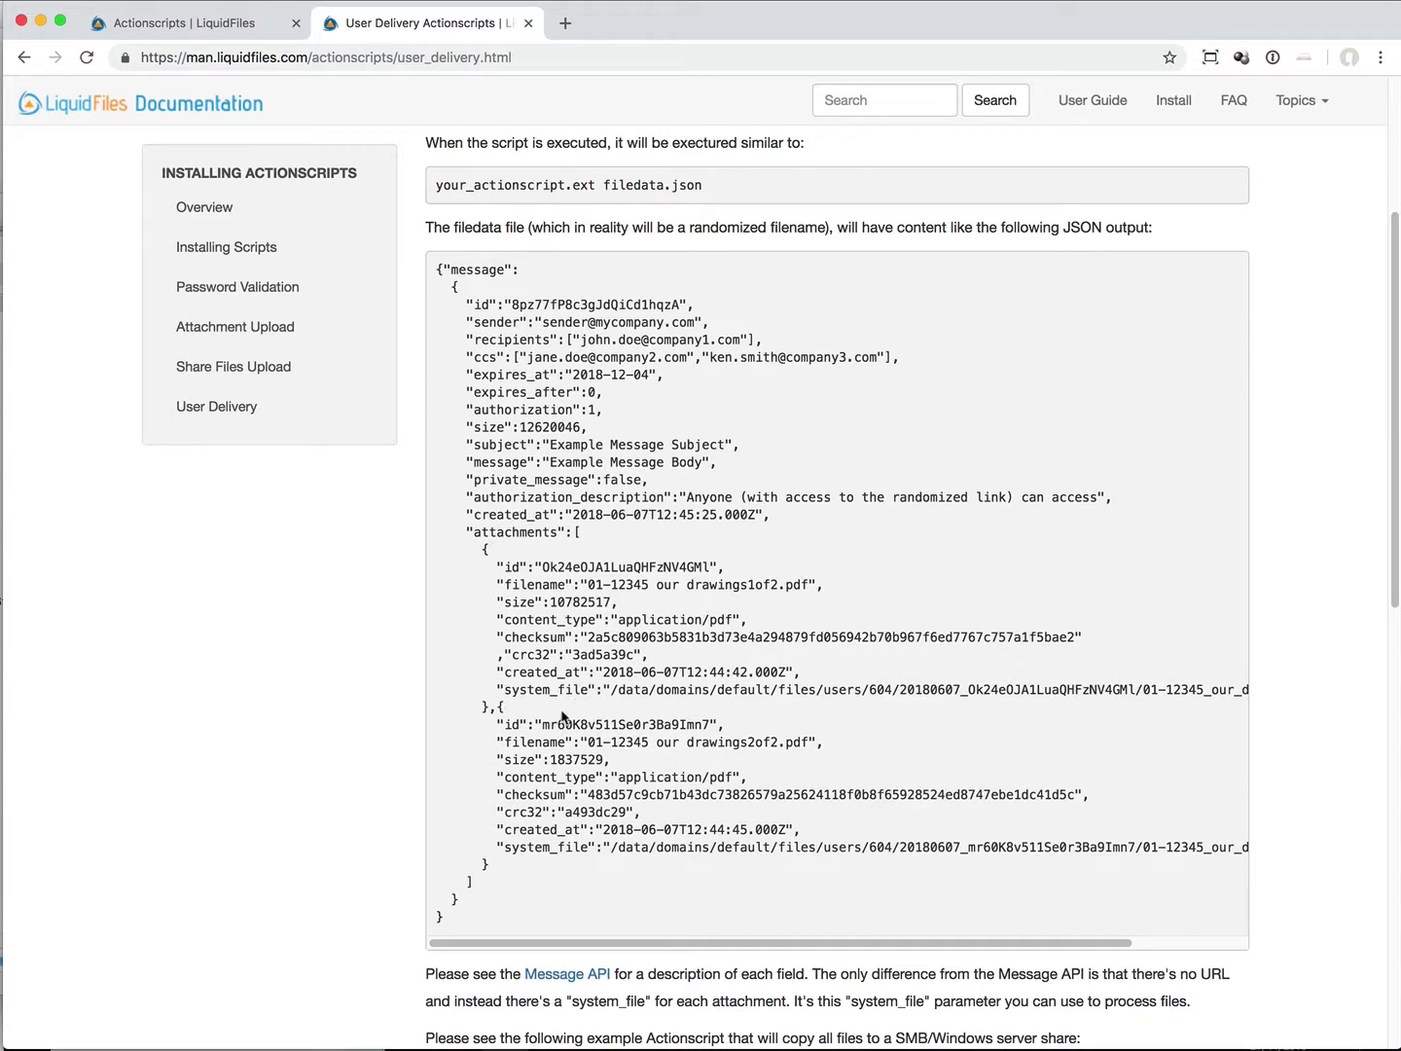
# Step: Review the copy_via_smb.rb script in the form and save it
pyautogui.click(230, 40)
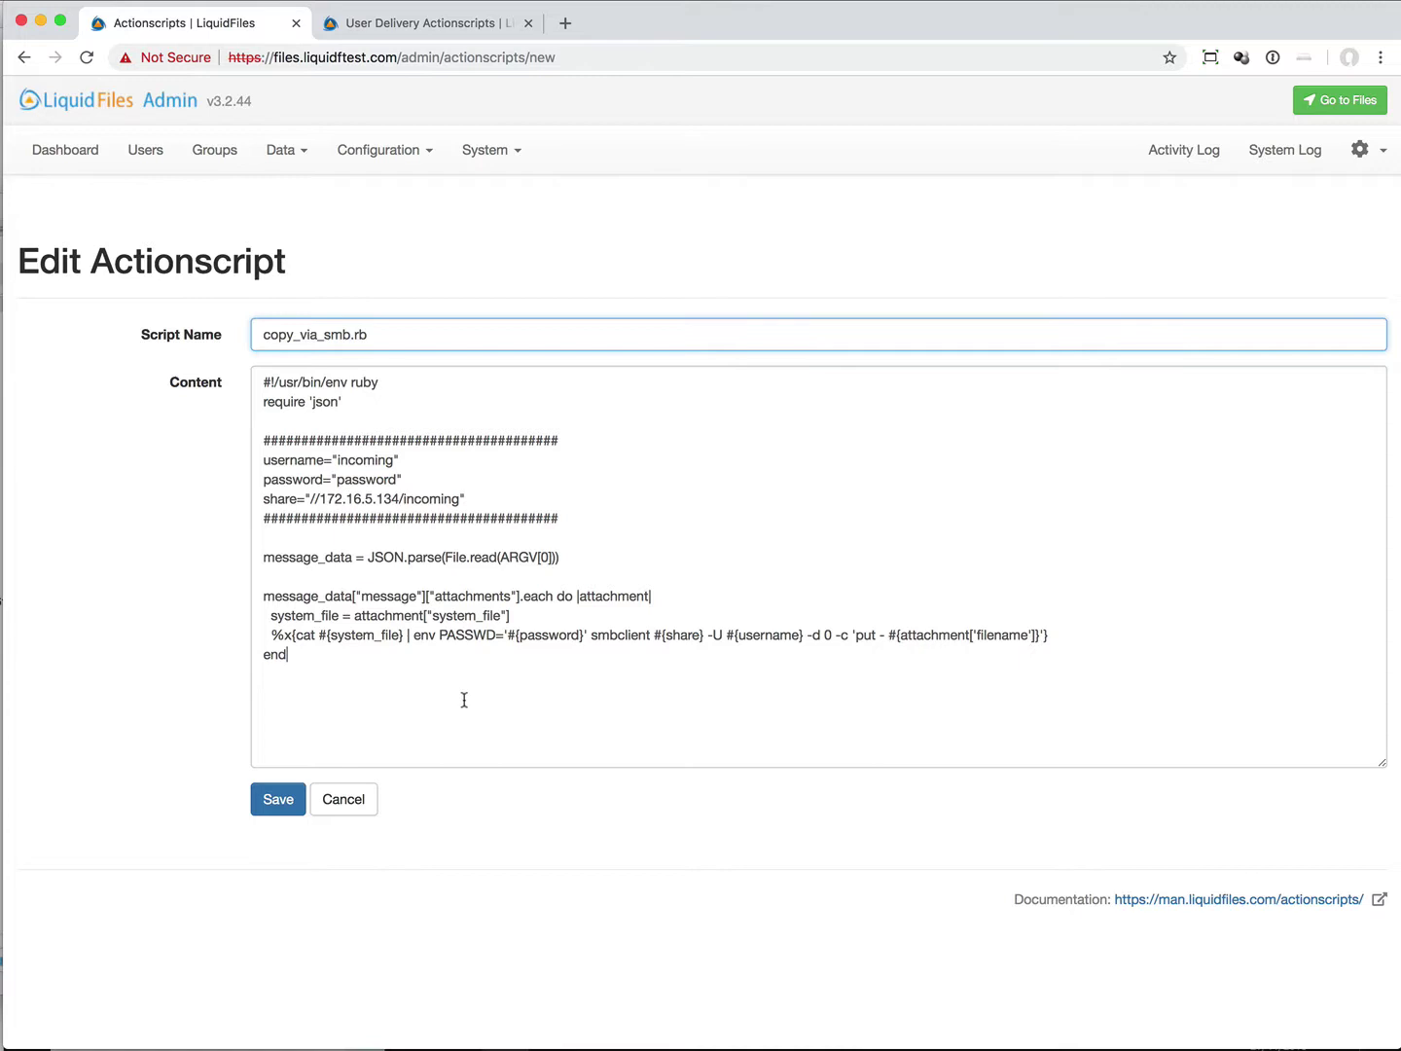
pyautogui.click(462, 699)
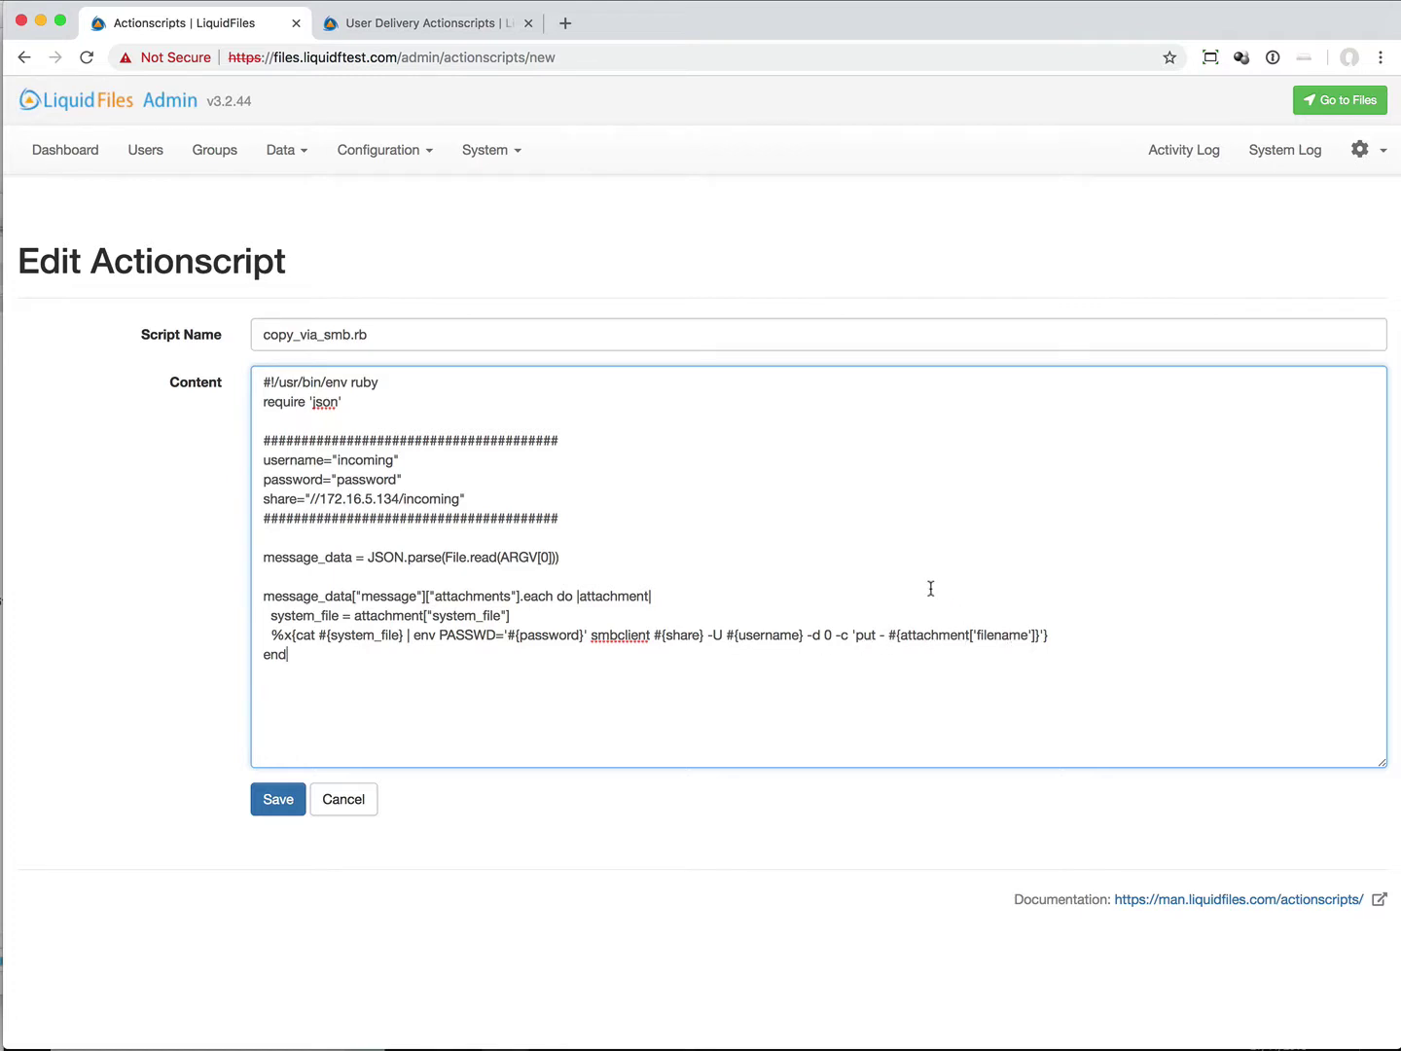
pyautogui.click(280, 796)
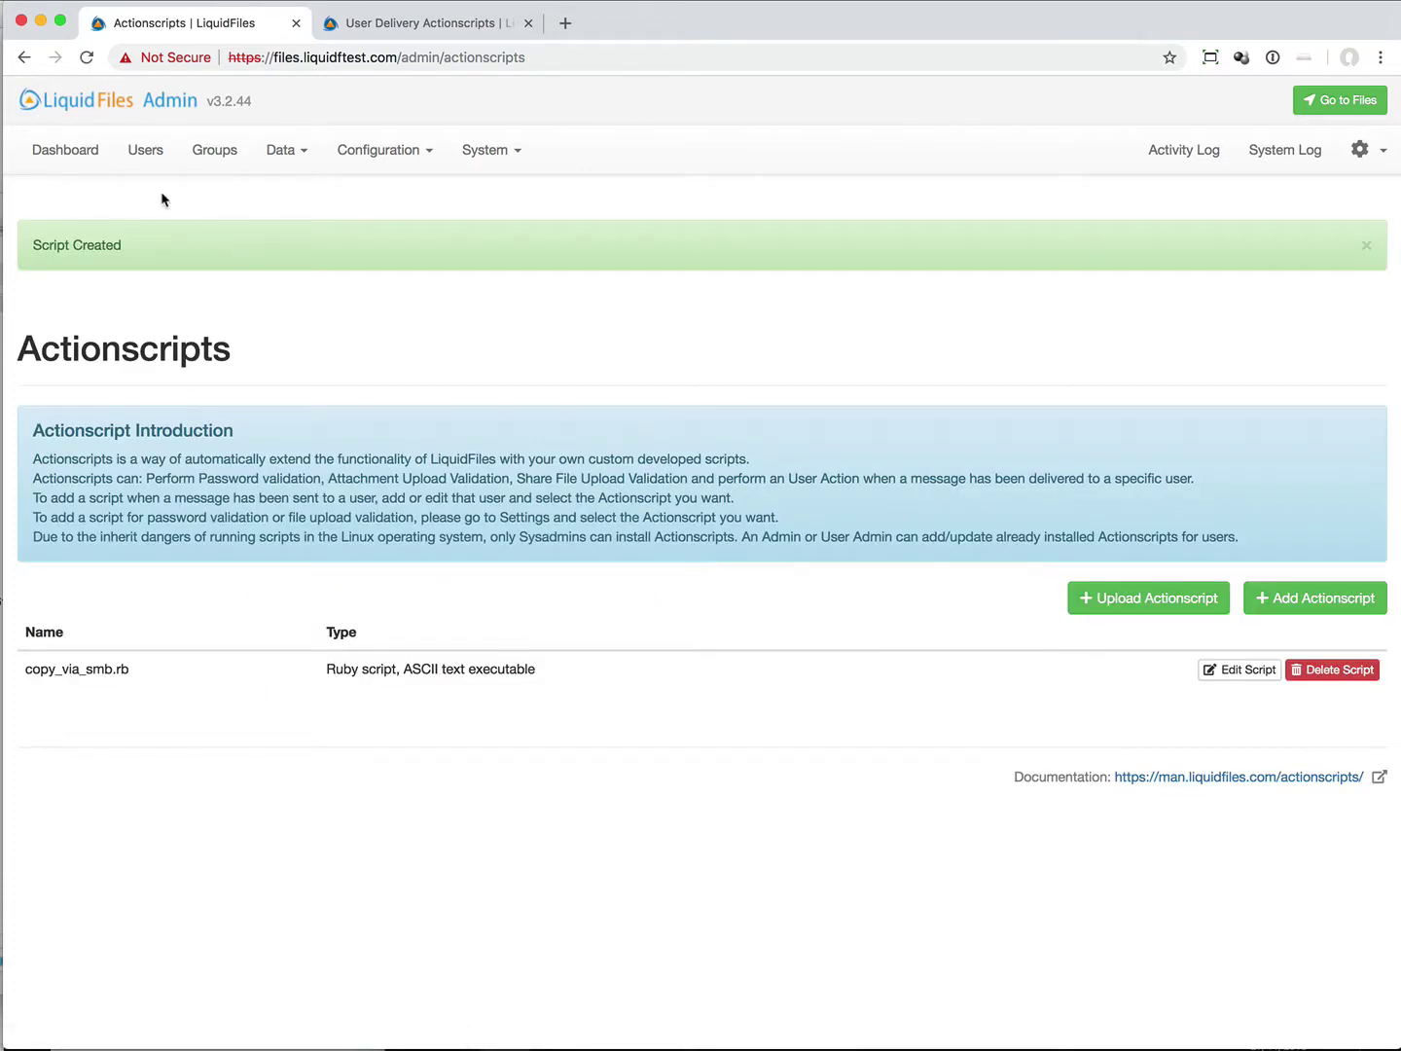
# Step: Add a new local user named Copy to SCP and enter its e-mail address
pyautogui.click(148, 152)
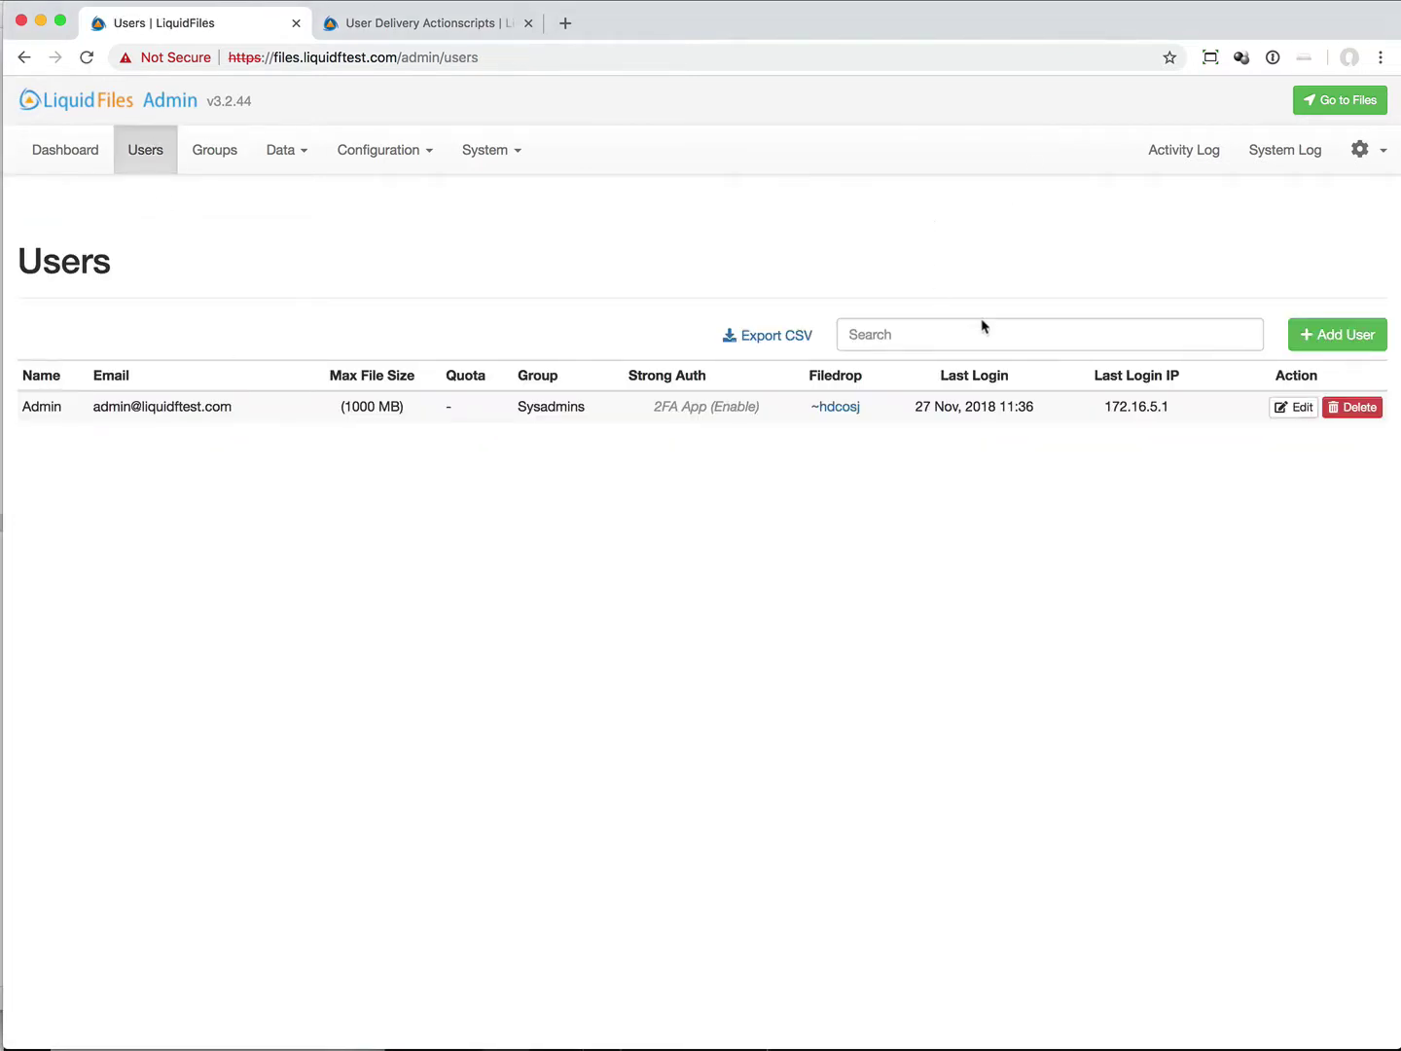
pyautogui.click(1304, 331)
pyautogui.scroll(-2, 1019, 360)
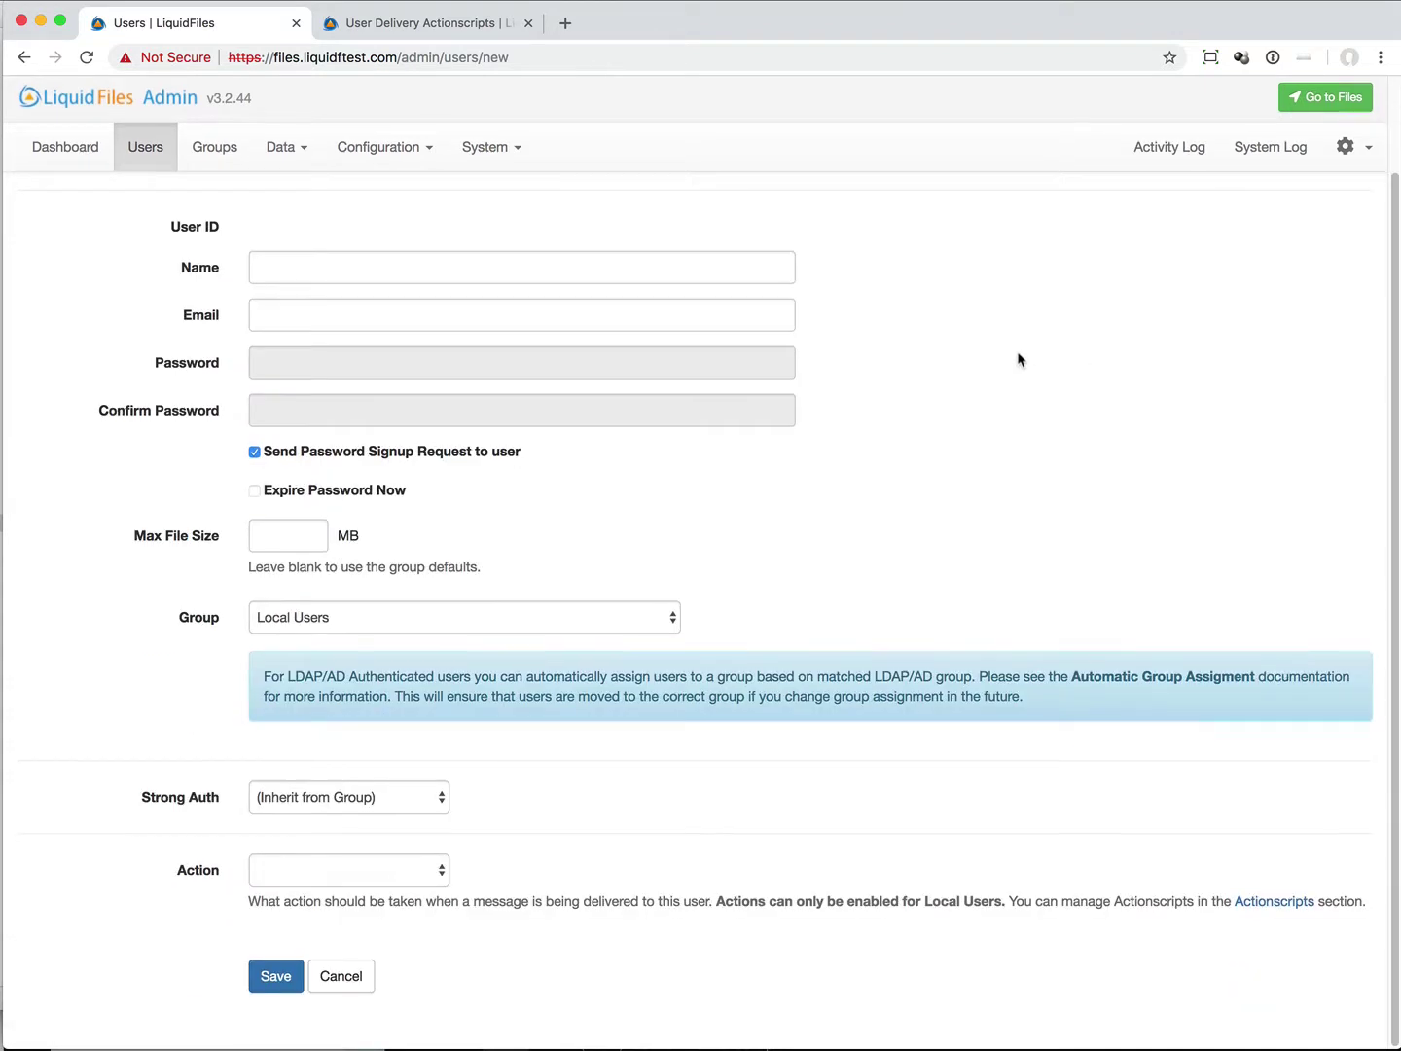
pyautogui.scroll(2, 1020, 360)
pyautogui.click(341, 375)
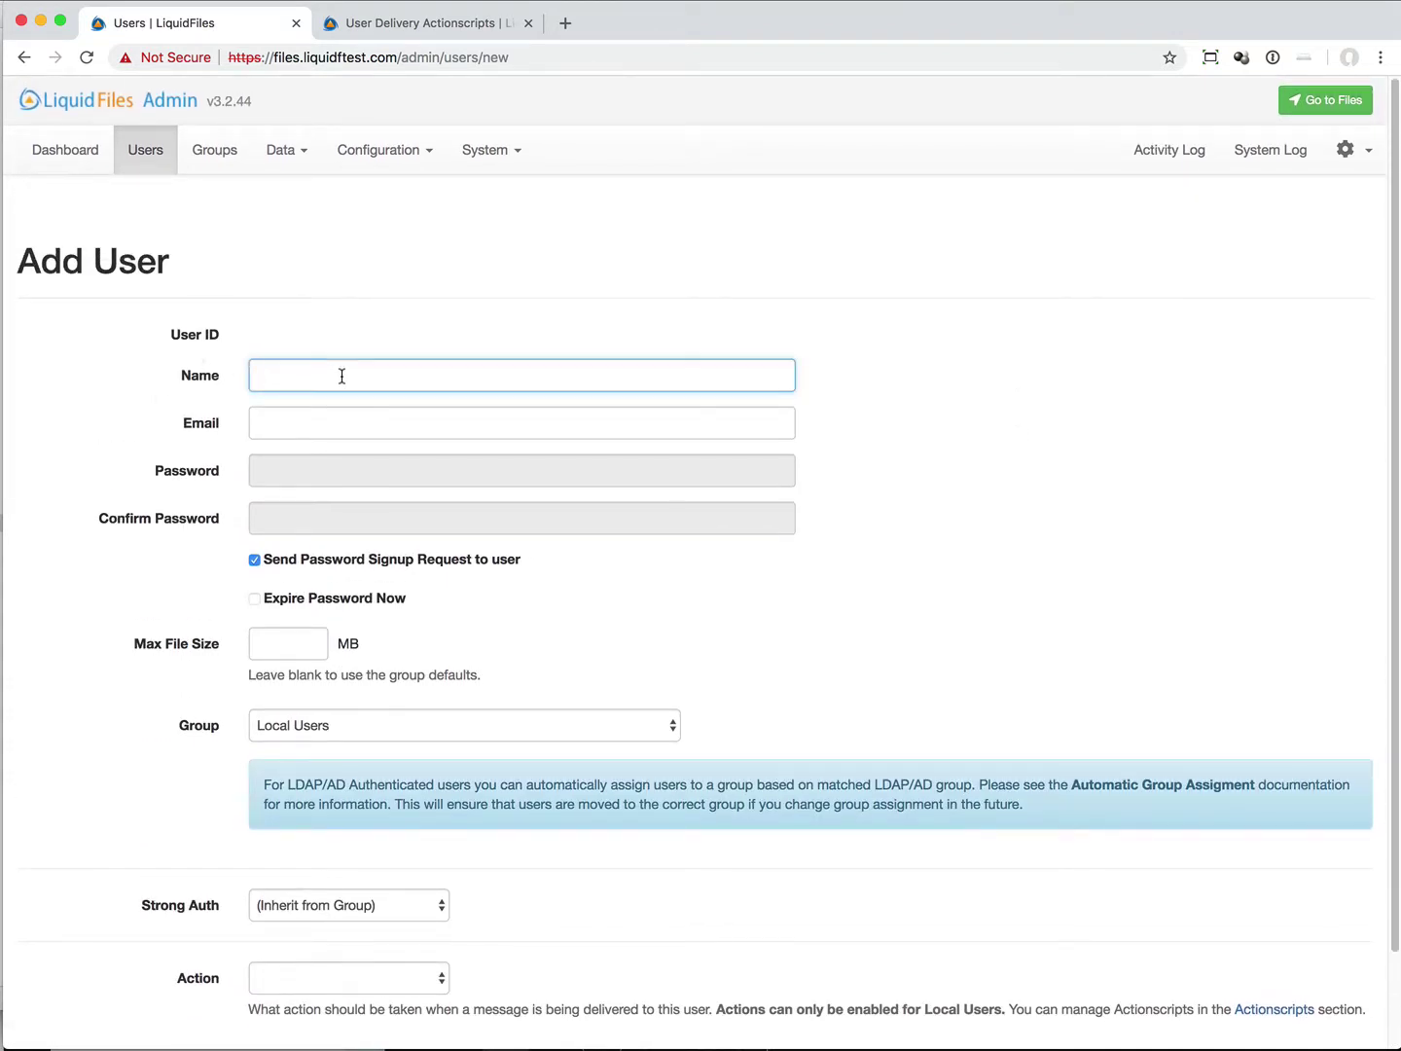
pyautogui.write('Copy to SCP')
pyautogui.click(521, 442)
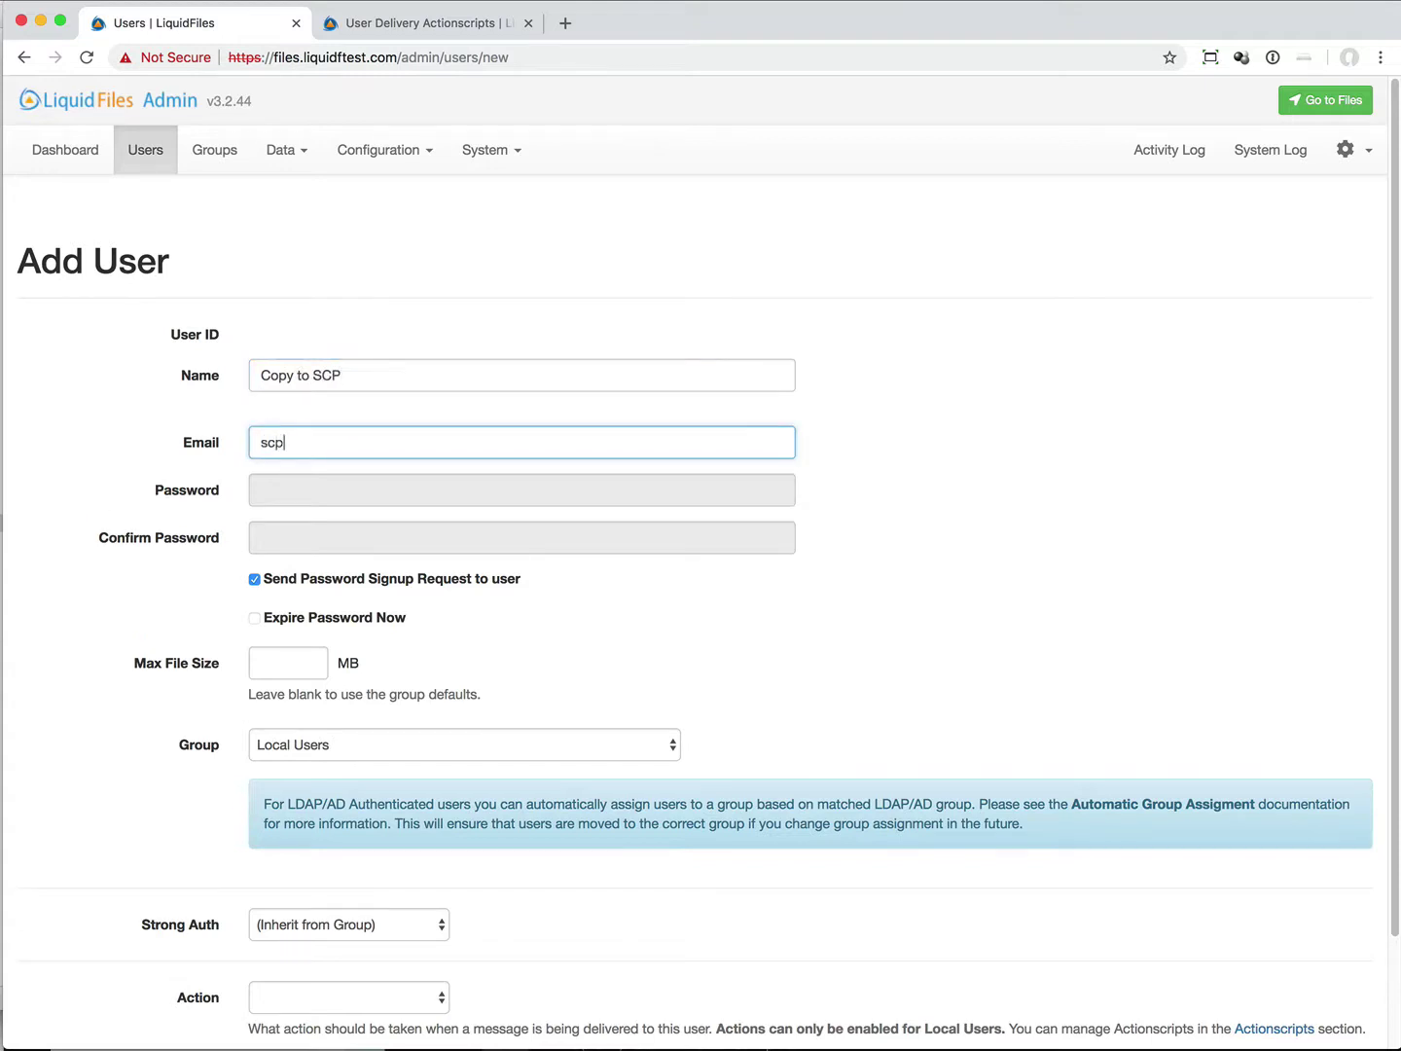
# Step: Turn off the password signup request and enter and confirm a password
pyautogui.click(381, 597)
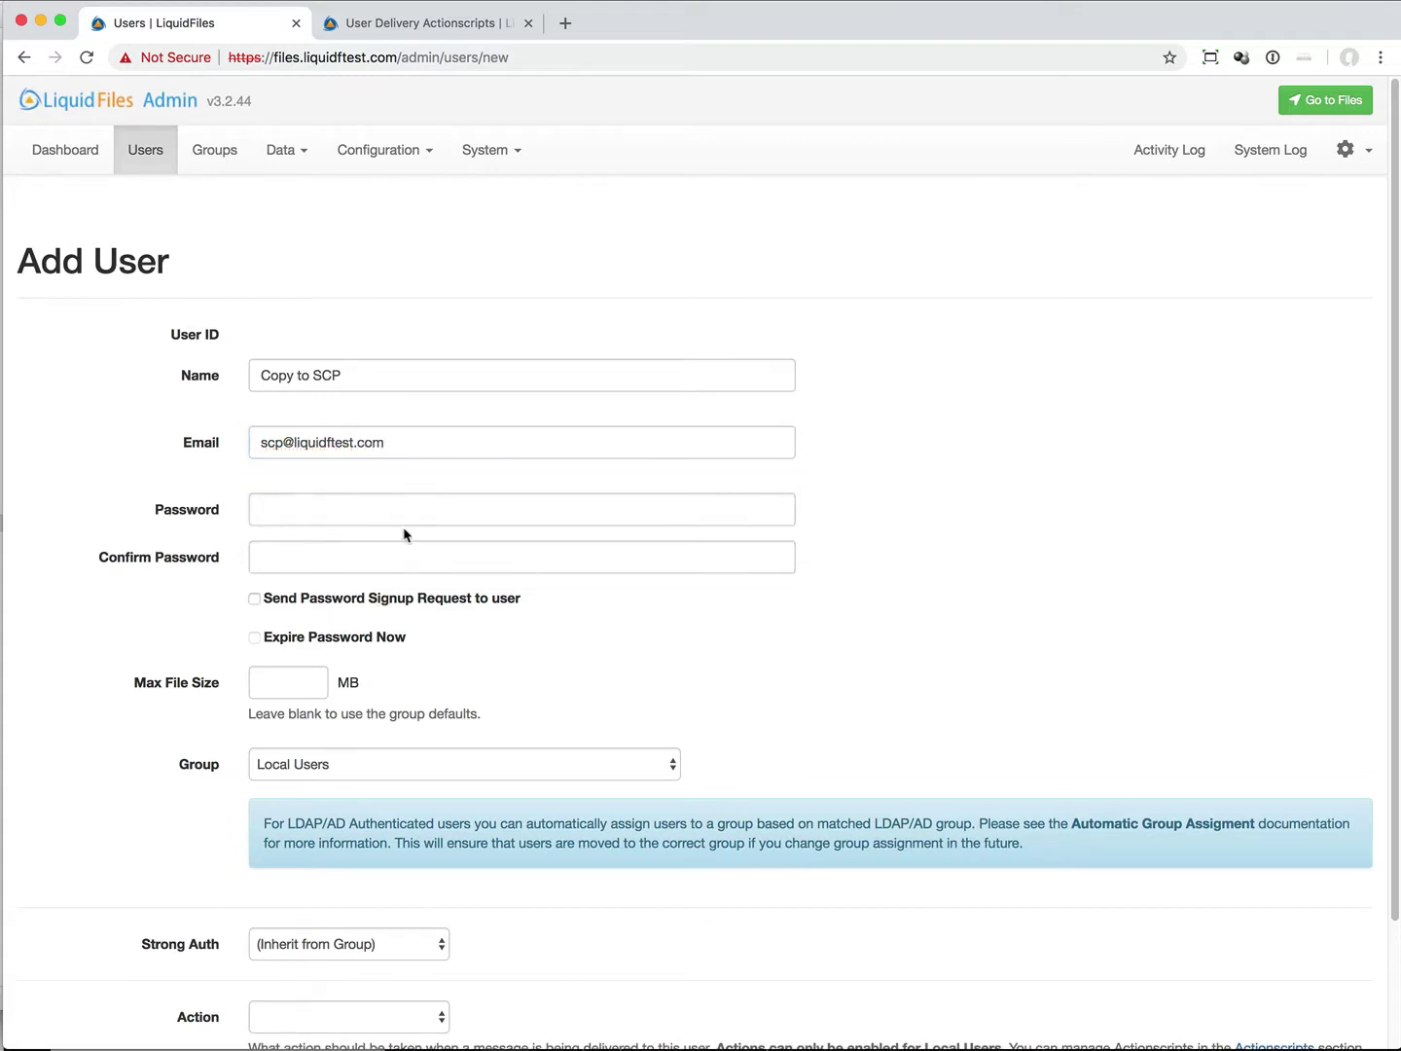
pyautogui.click(403, 519)
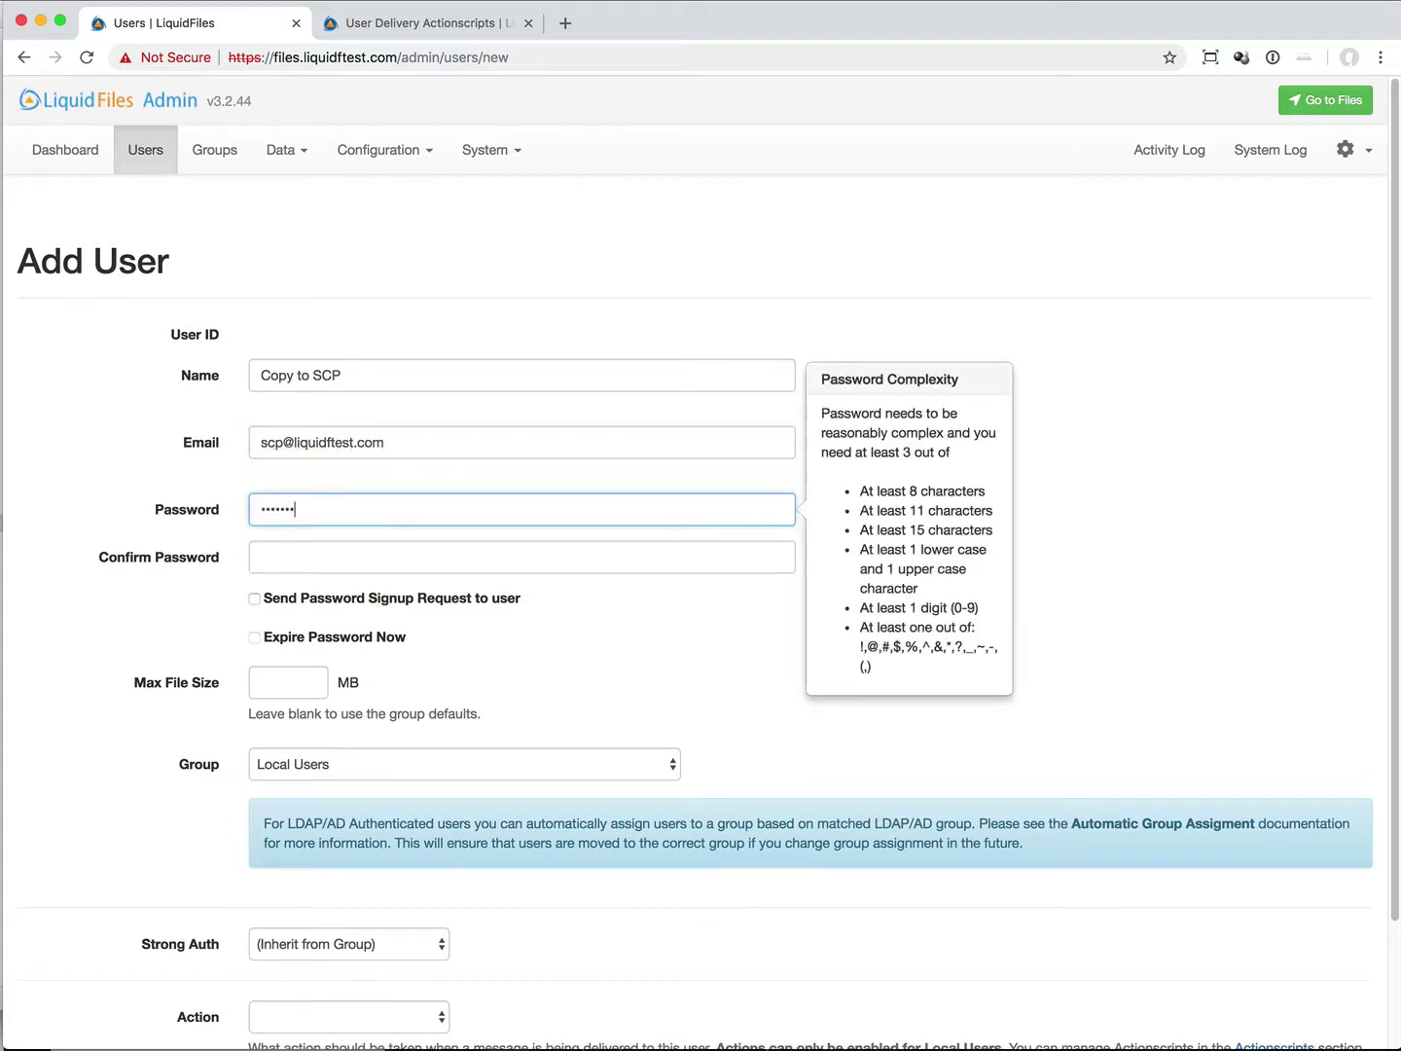
pyautogui.press('Tab')
pyautogui.write('a')
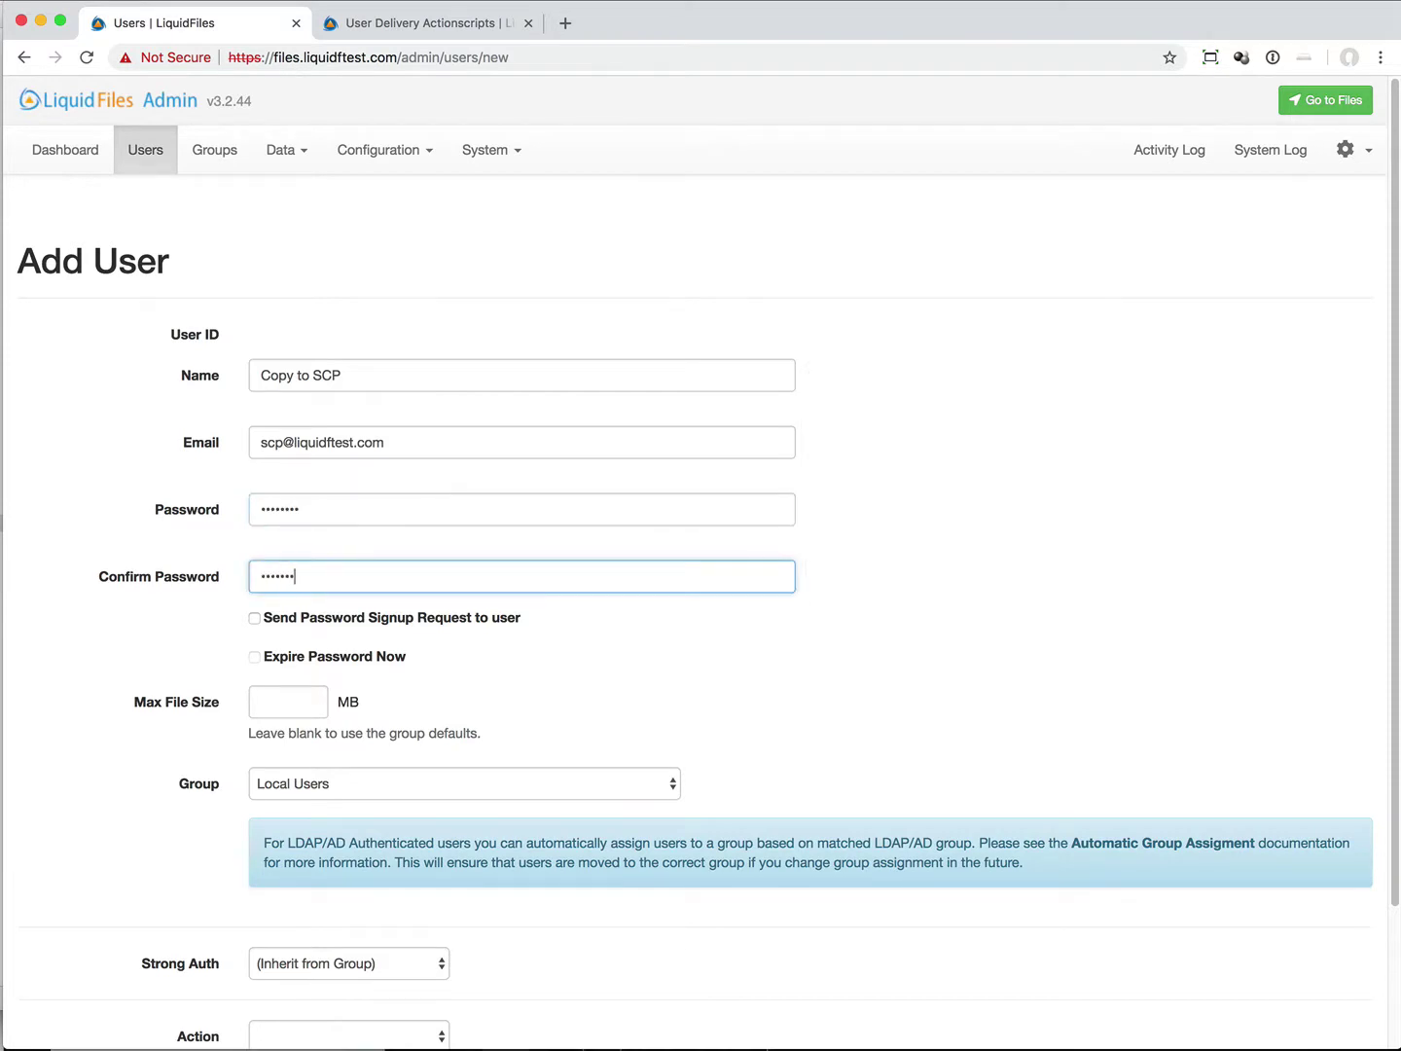
pyautogui.click(666, 654)
# Step: Set the user's delivery action to copy_via_smb.rb and save the user
pyautogui.scroll(-5, 662, 656)
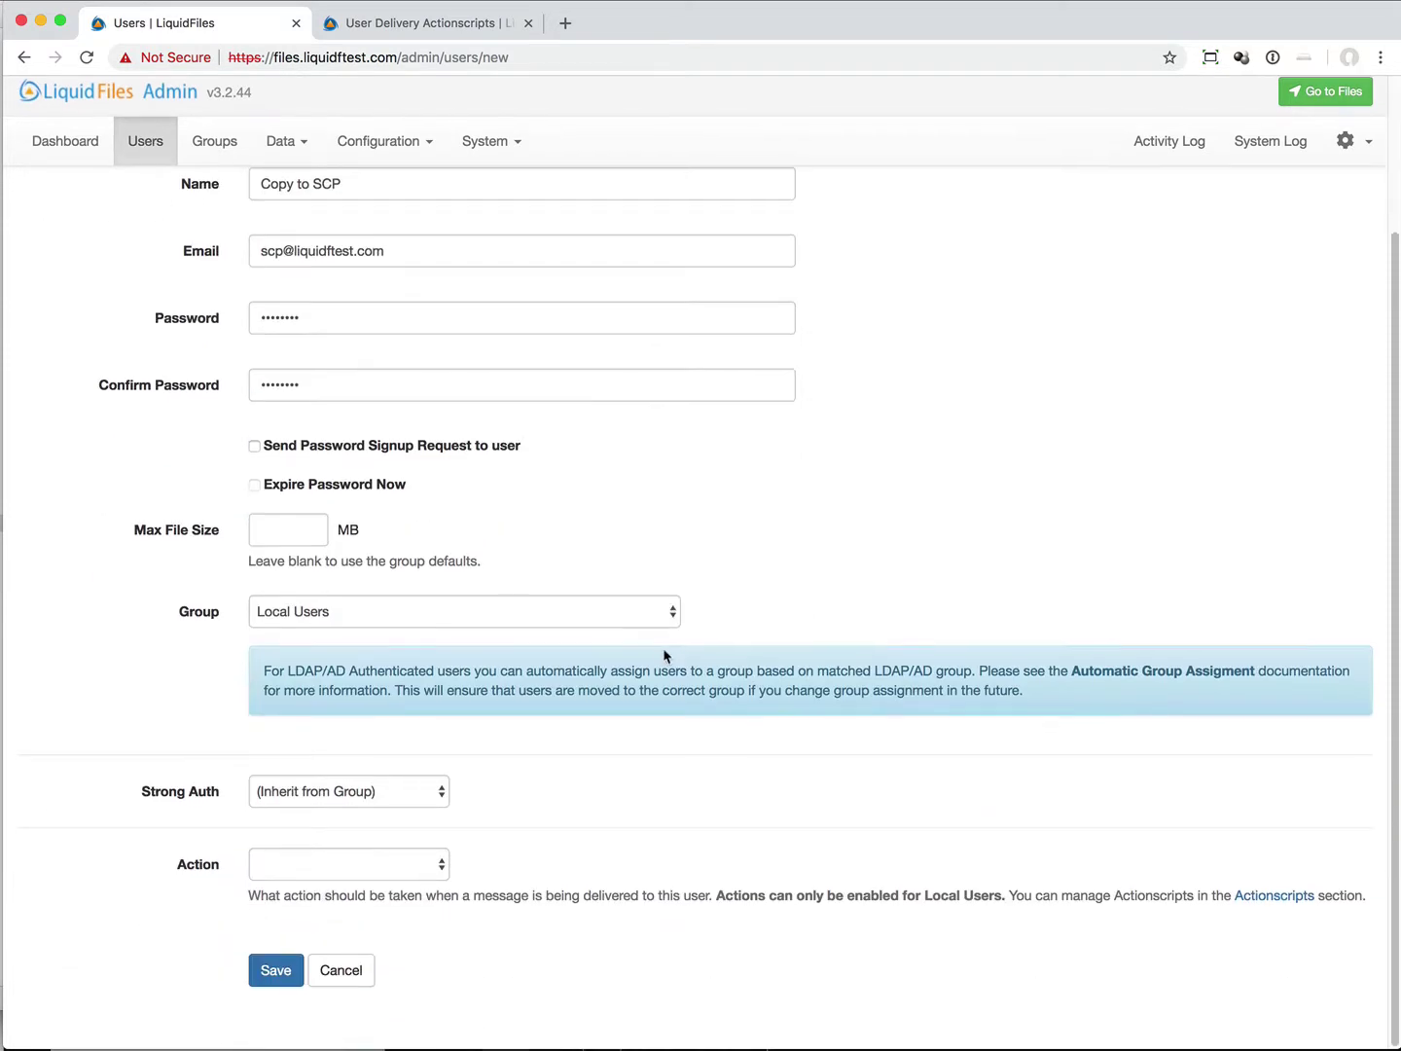
pyautogui.click(388, 880)
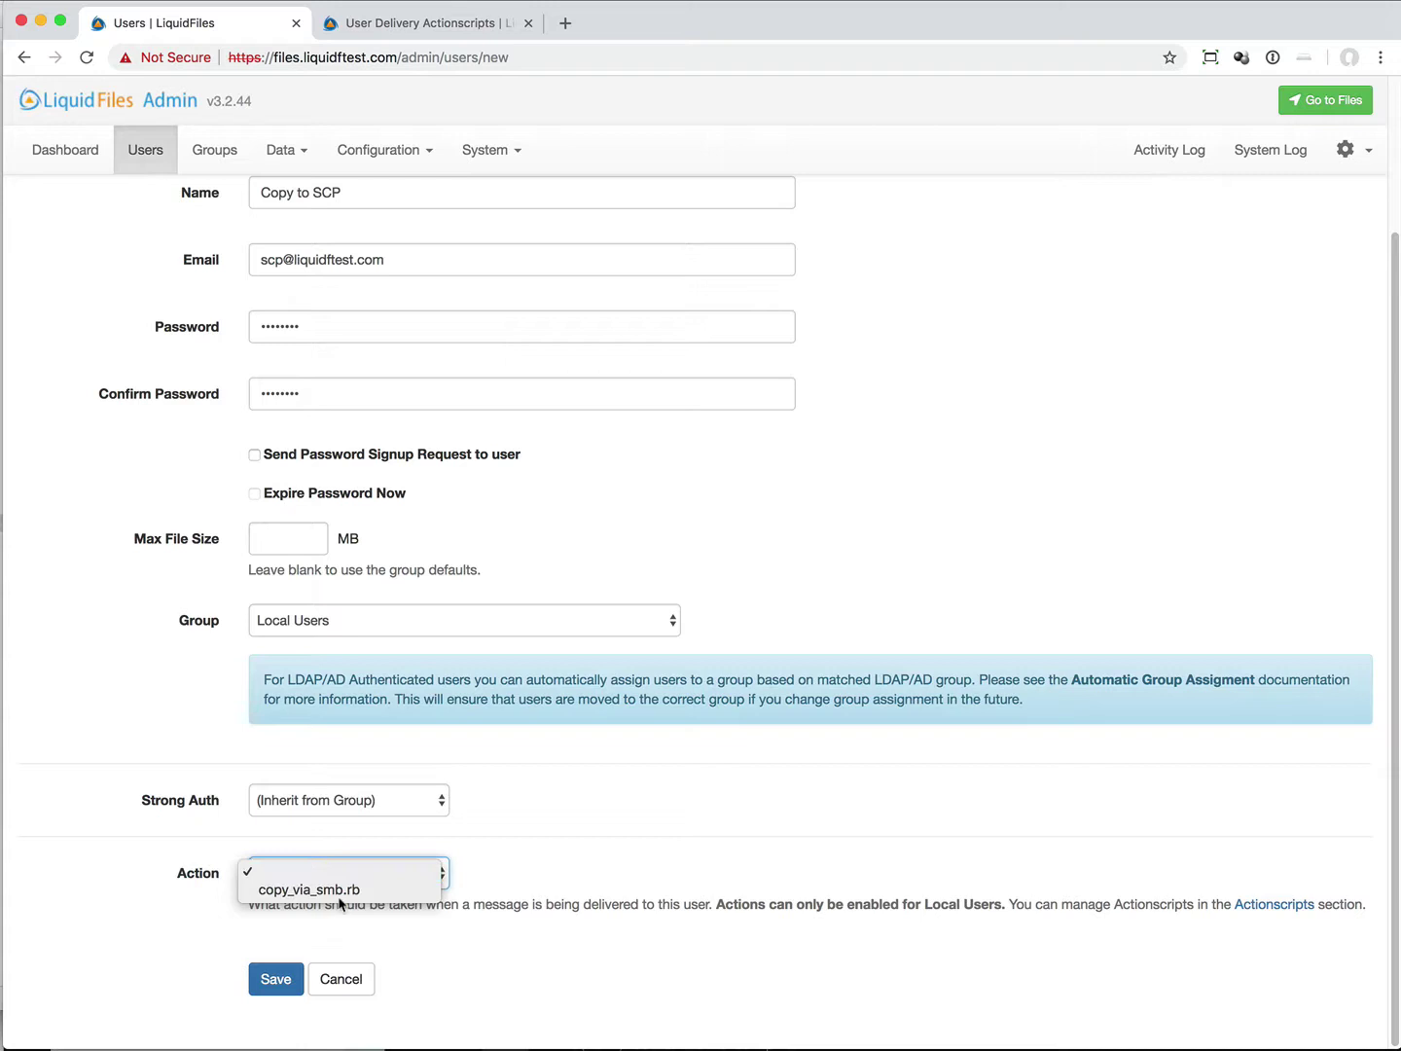
pyautogui.click(344, 891)
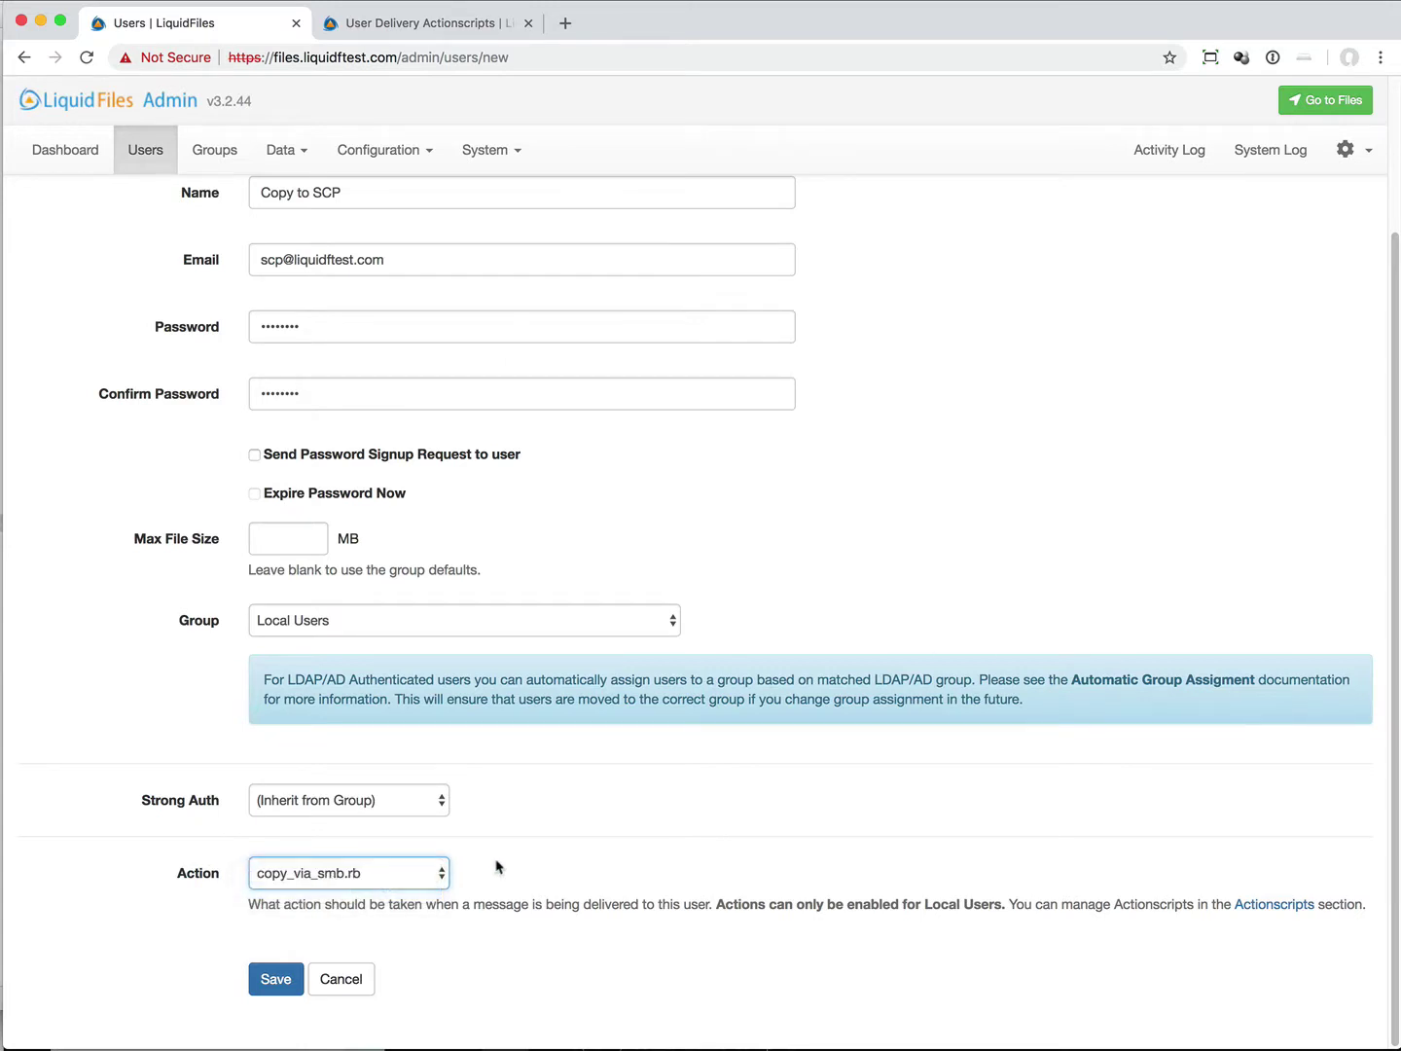
pyautogui.click(266, 985)
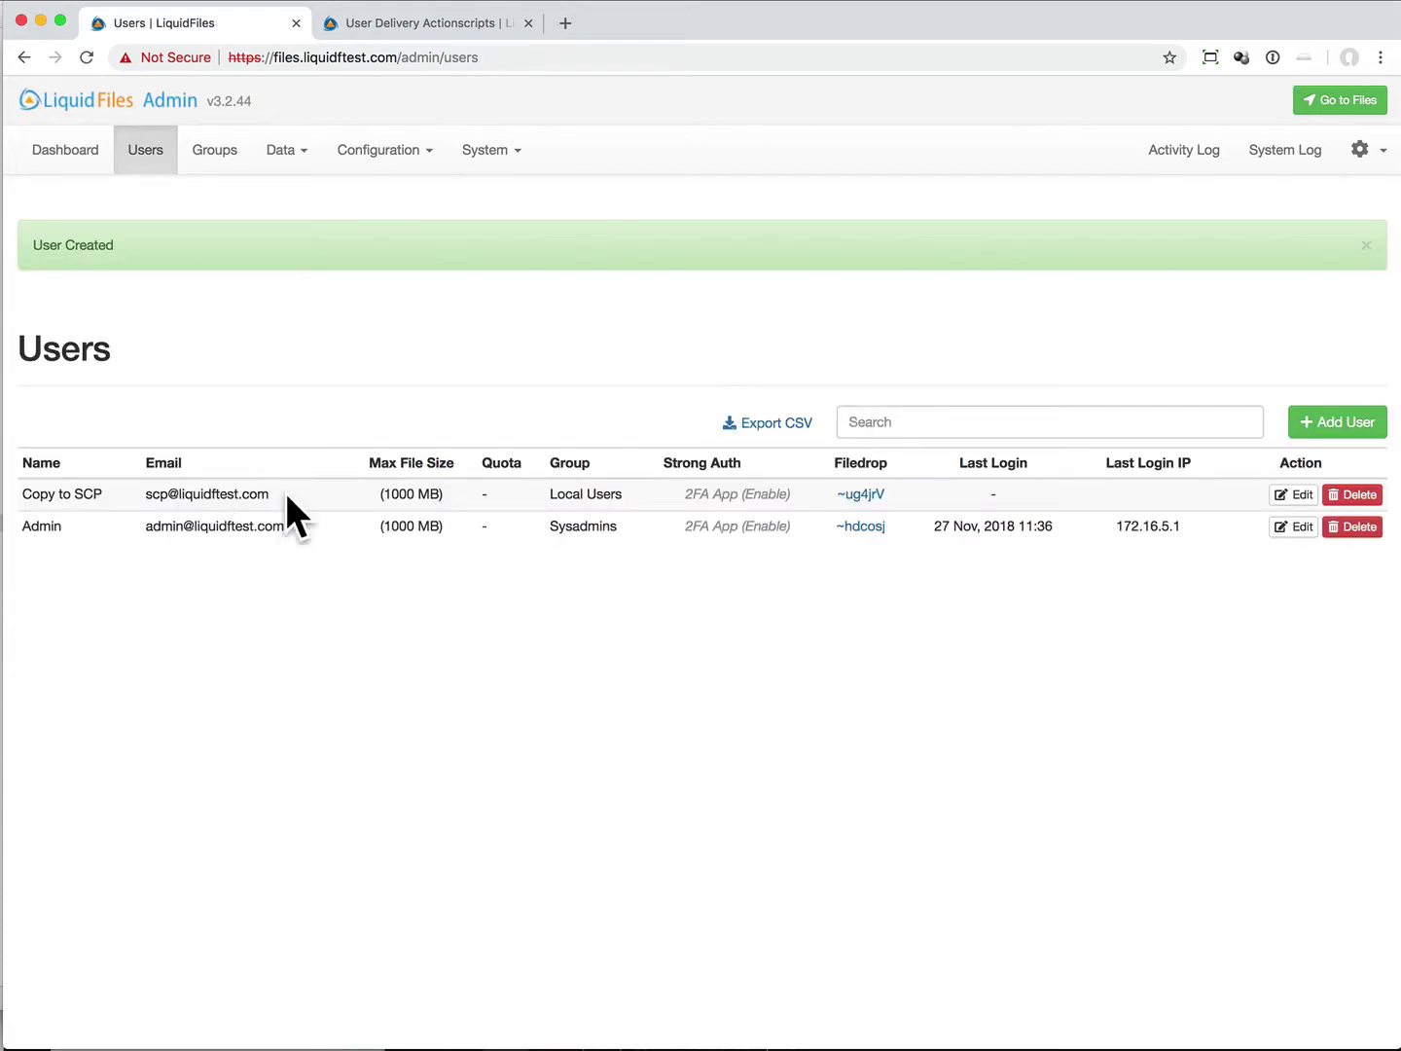
# Step: Start a message to the Copy to SCP user's address with 176638.strip.gif attached
pyautogui.click(1340, 100)
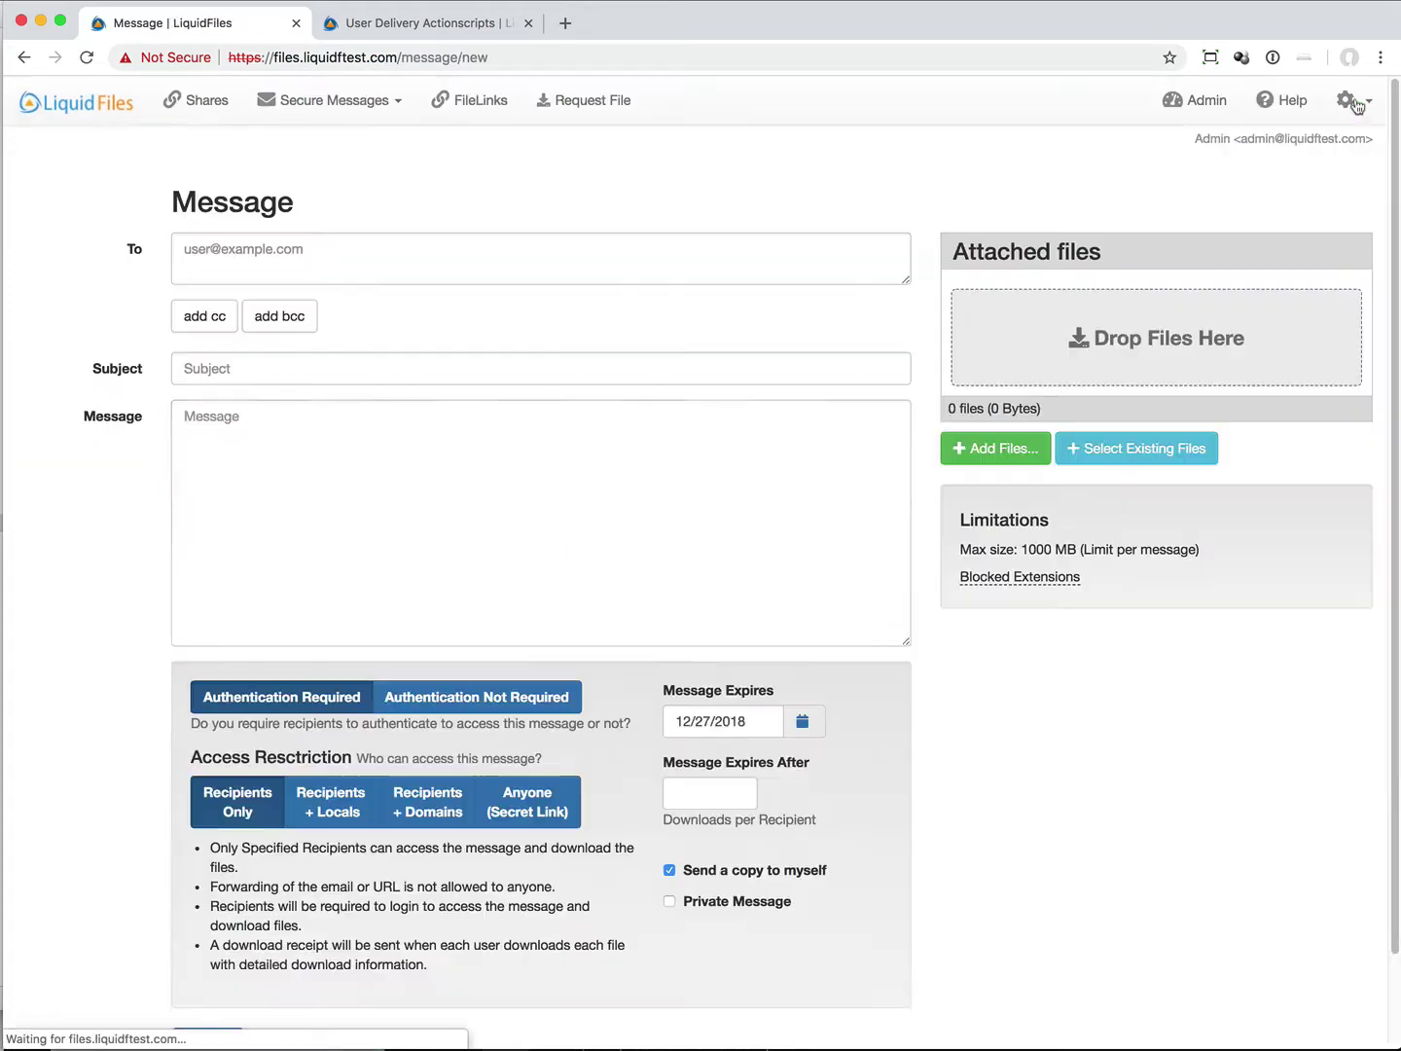
pyautogui.click(368, 266)
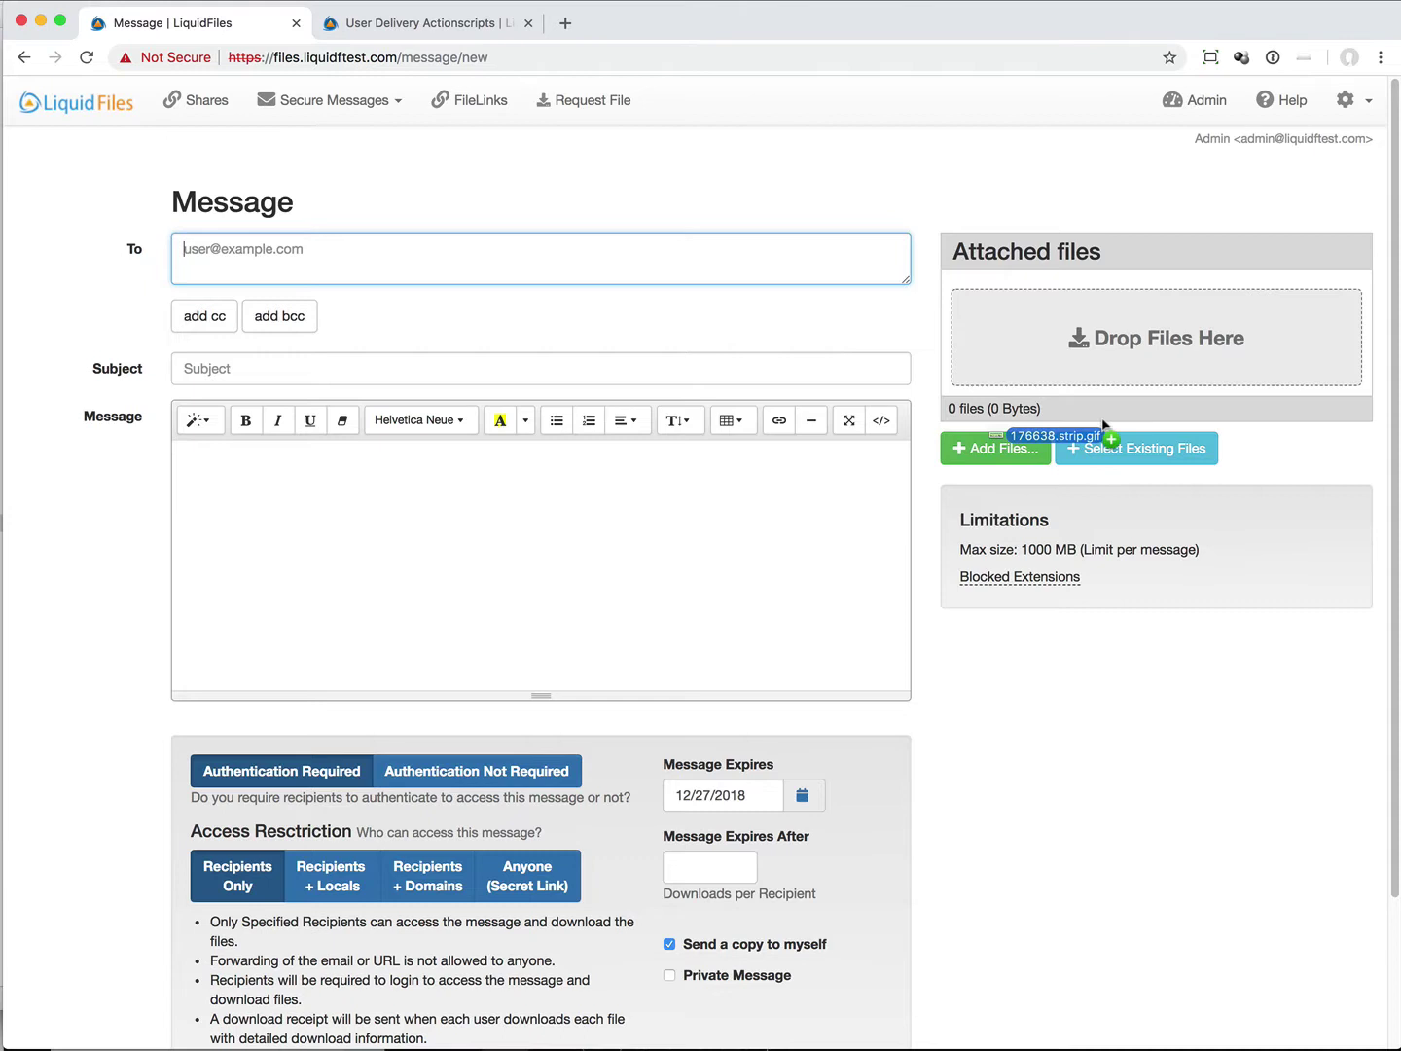
pyautogui.moveTo(1109, 438); pyautogui.dragTo(1119, 341)
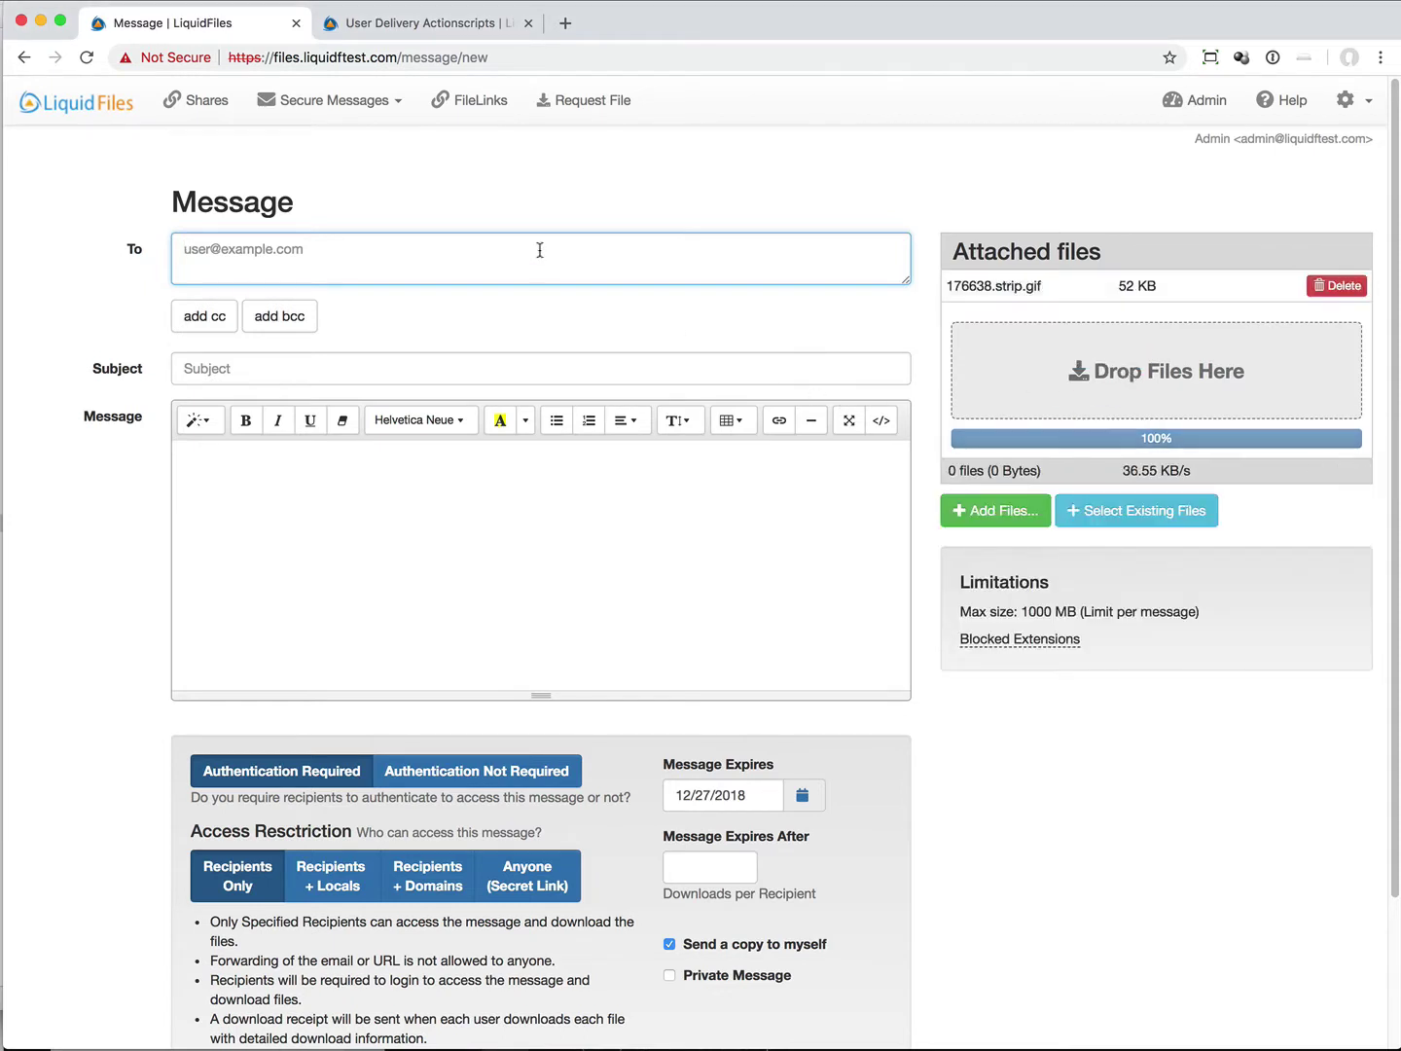
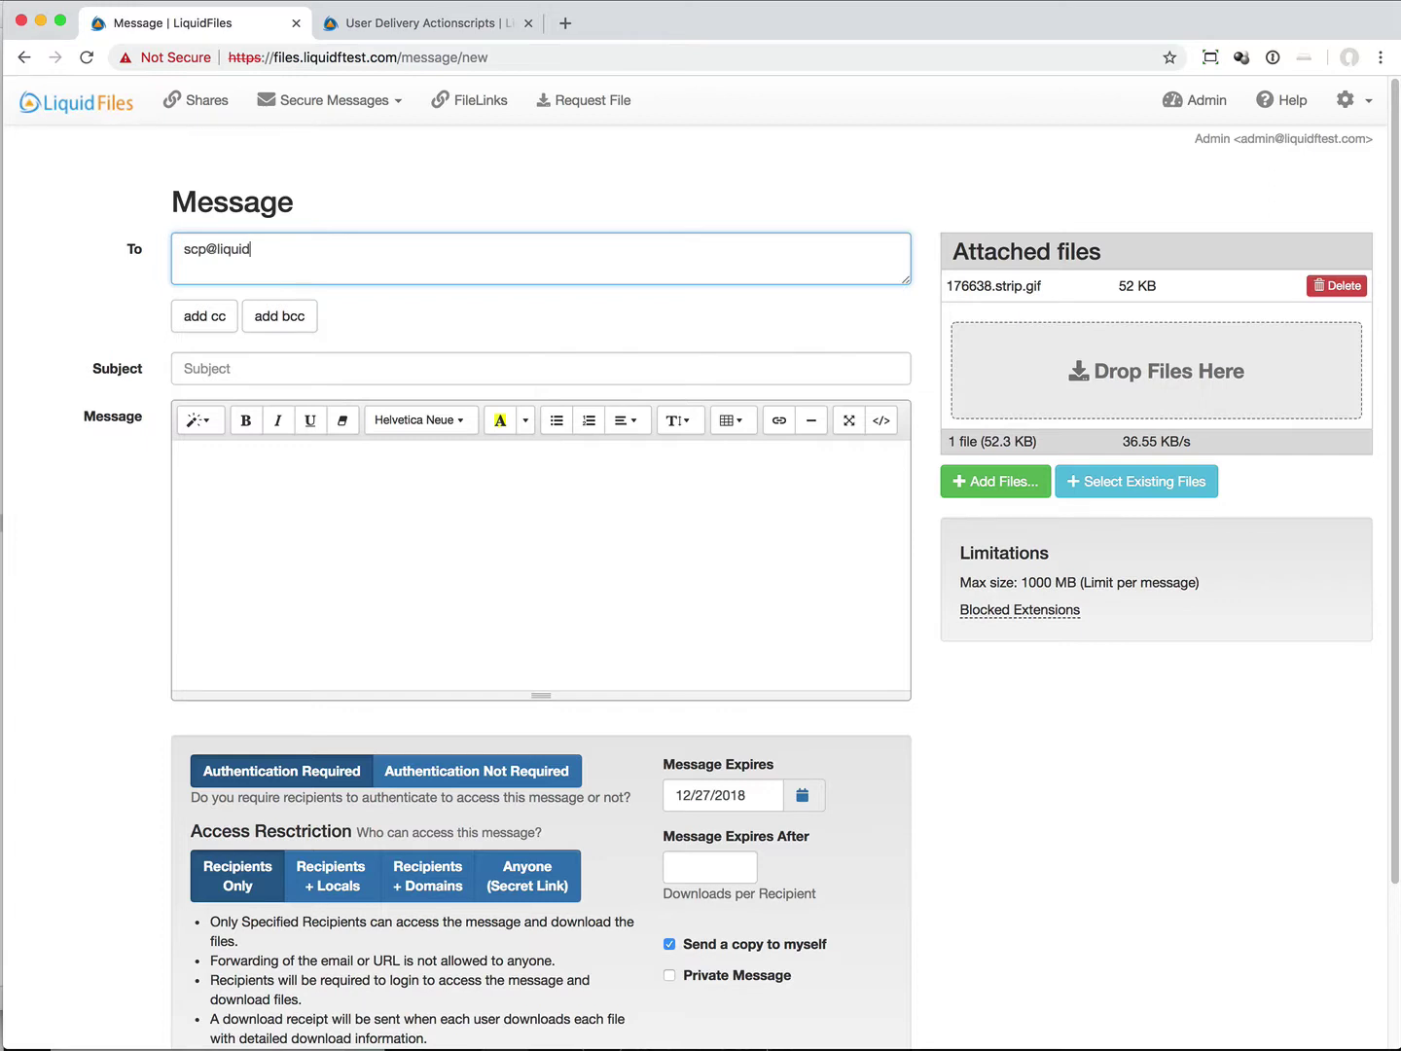
pyautogui.press('Tab')
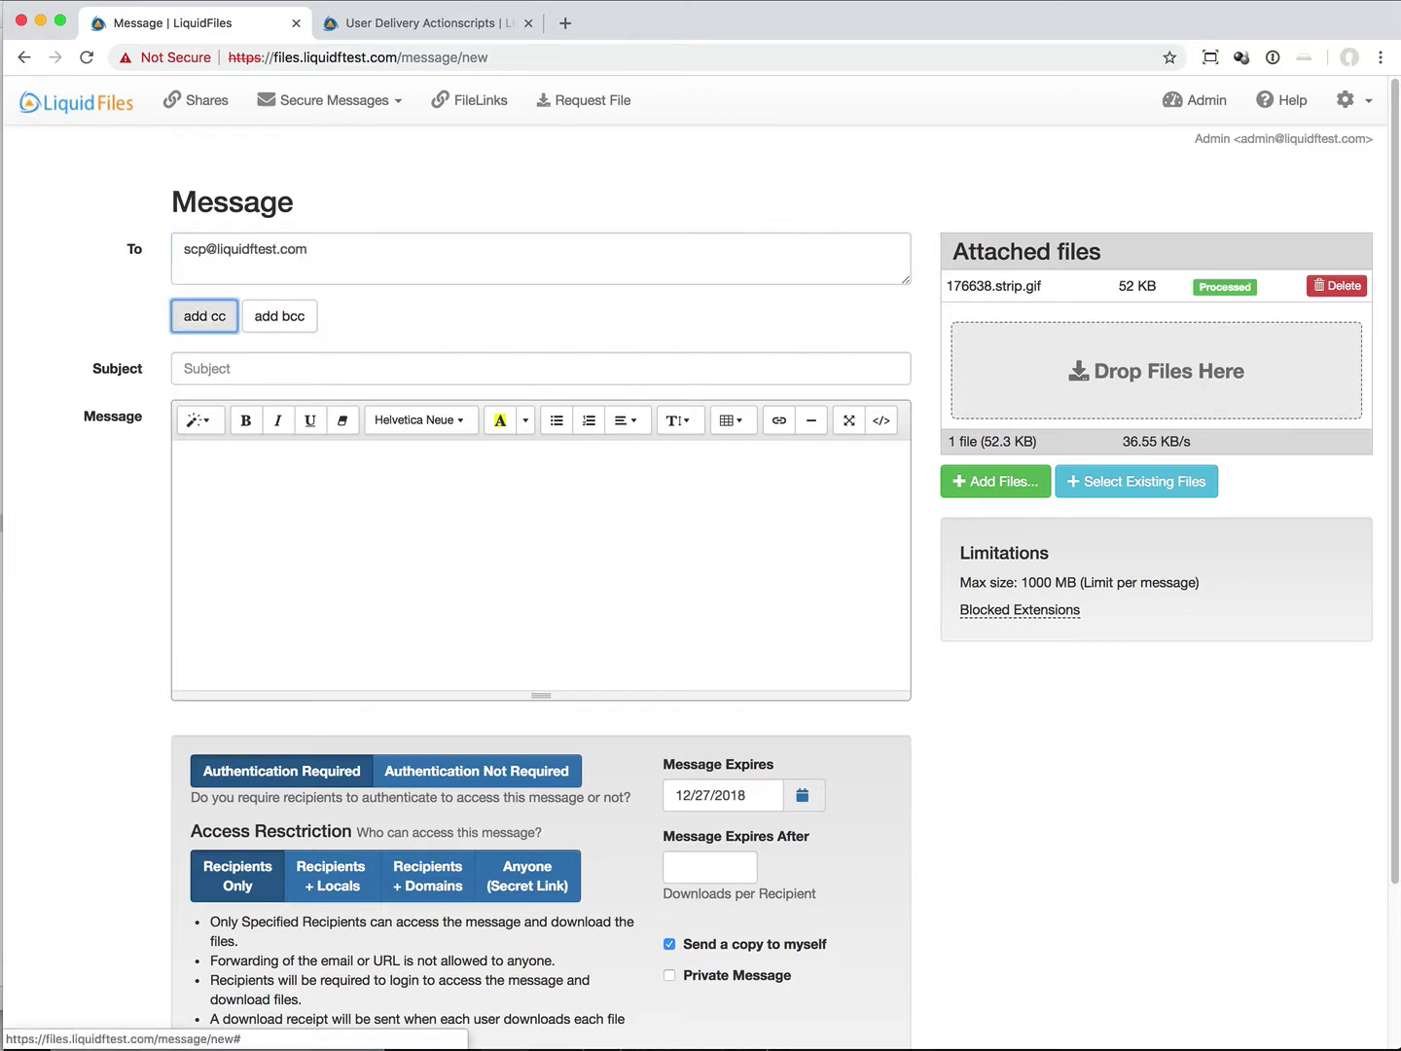
# Step: Give the message the subject test and send it
pyautogui.press('Tab')
pyautogui.press('Tab')
pyautogui.write('test')
pyautogui.press('Tab')
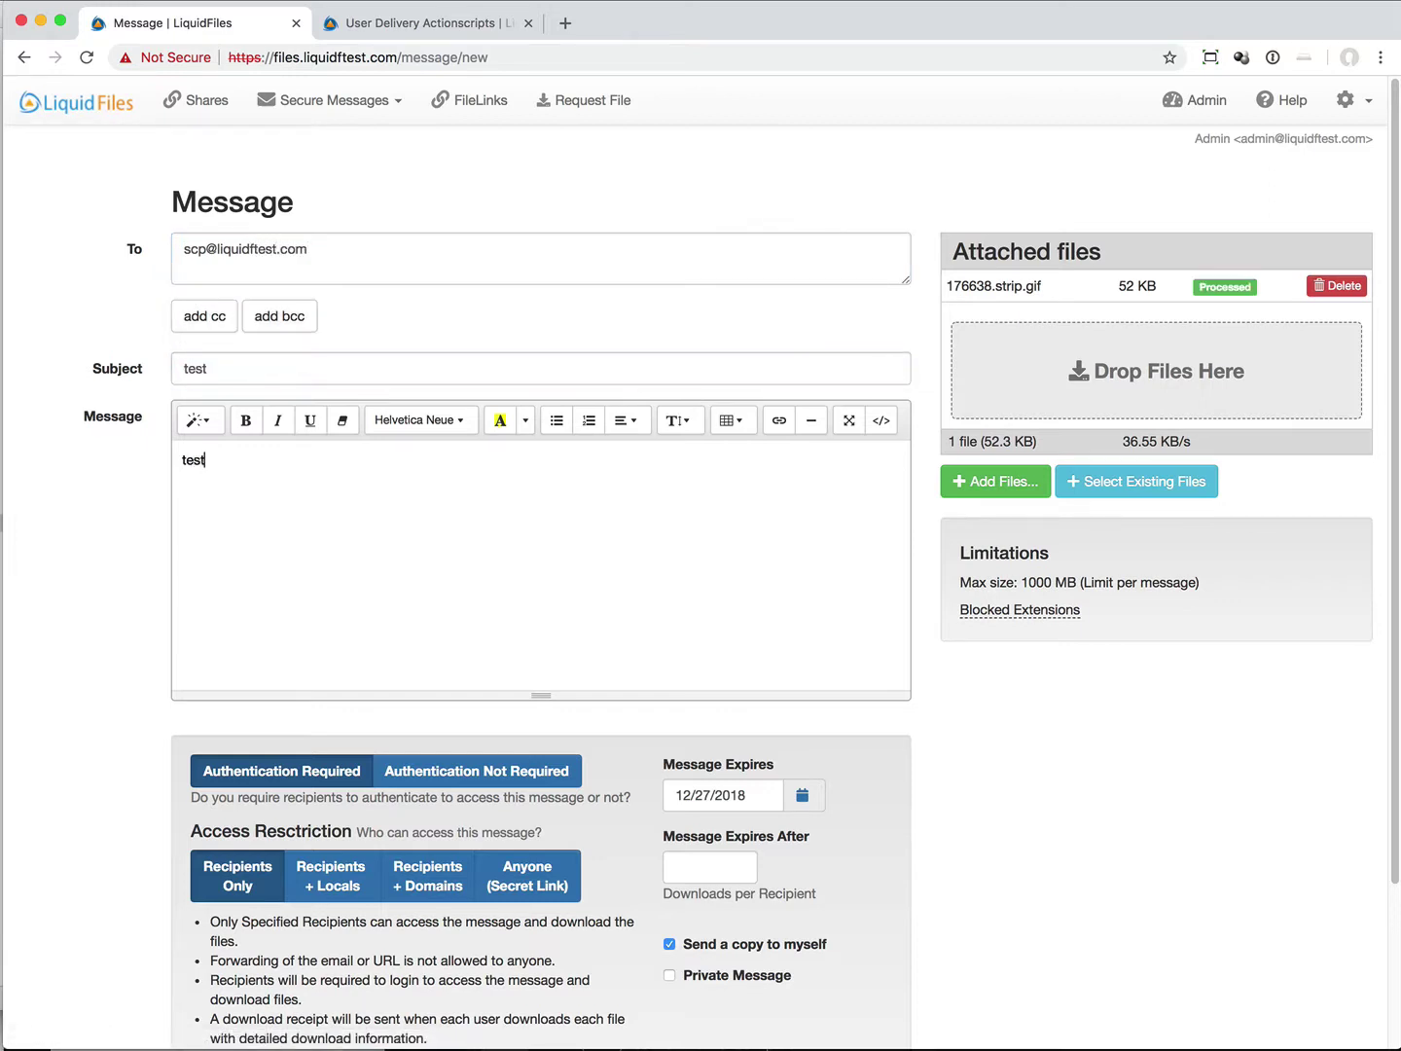
pyautogui.scroll(-3, 91, 599)
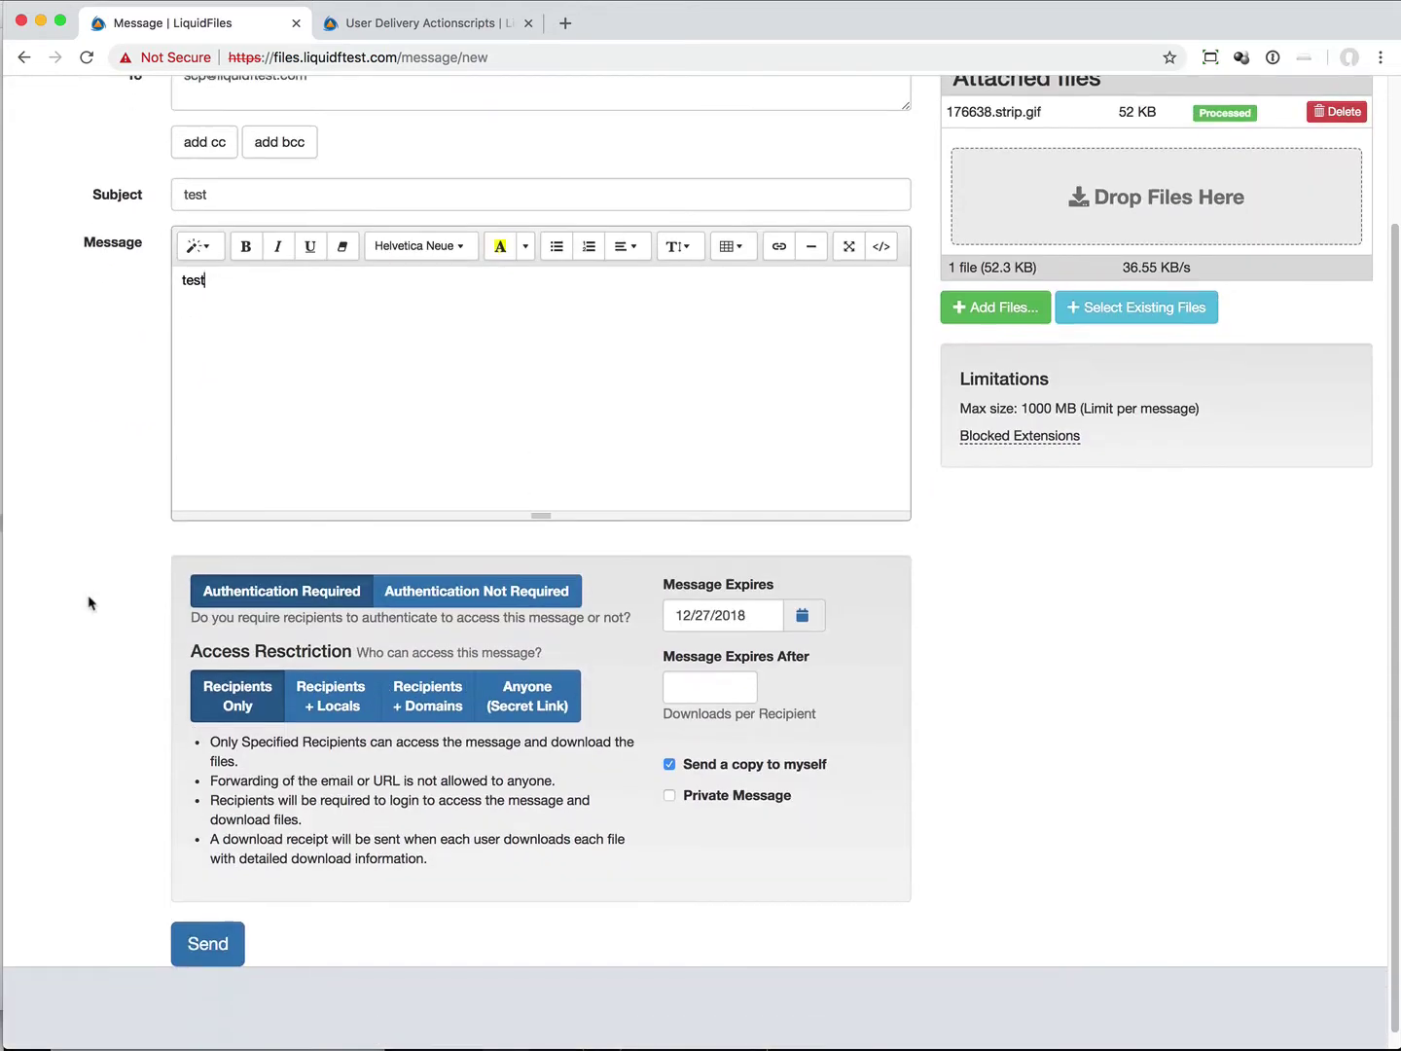
pyautogui.click(206, 933)
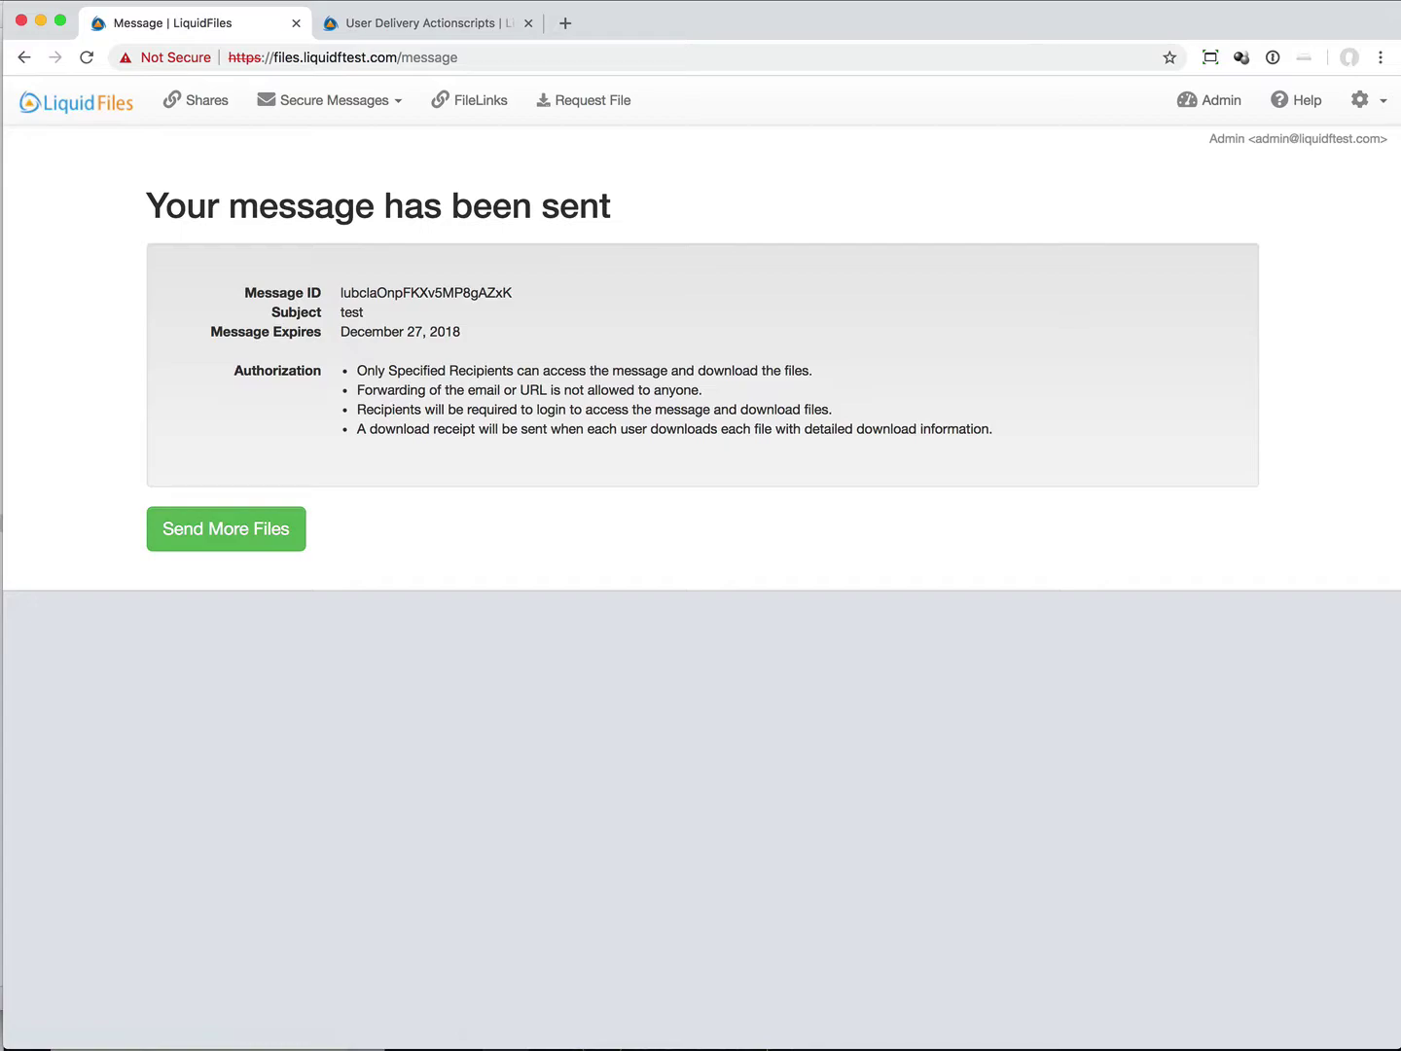
# Step: Open the delivered 176638.strip image in C:\incoming, then start a fresh LiquidFiles message
pyautogui.press('super+Tab')
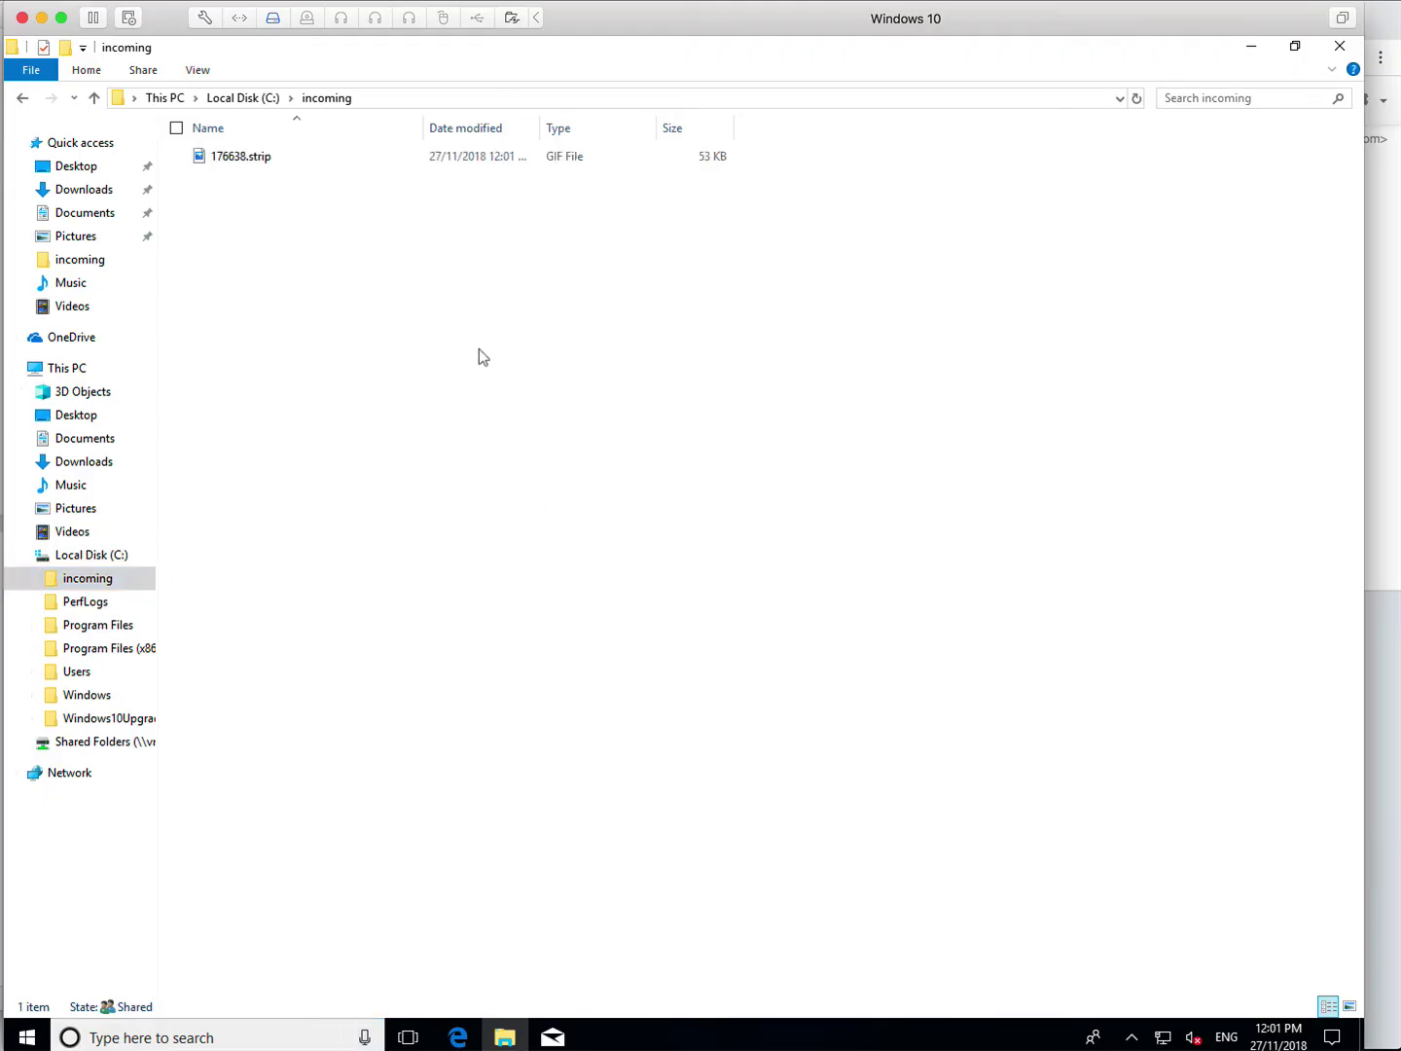
pyautogui.doubleClick(234, 167)
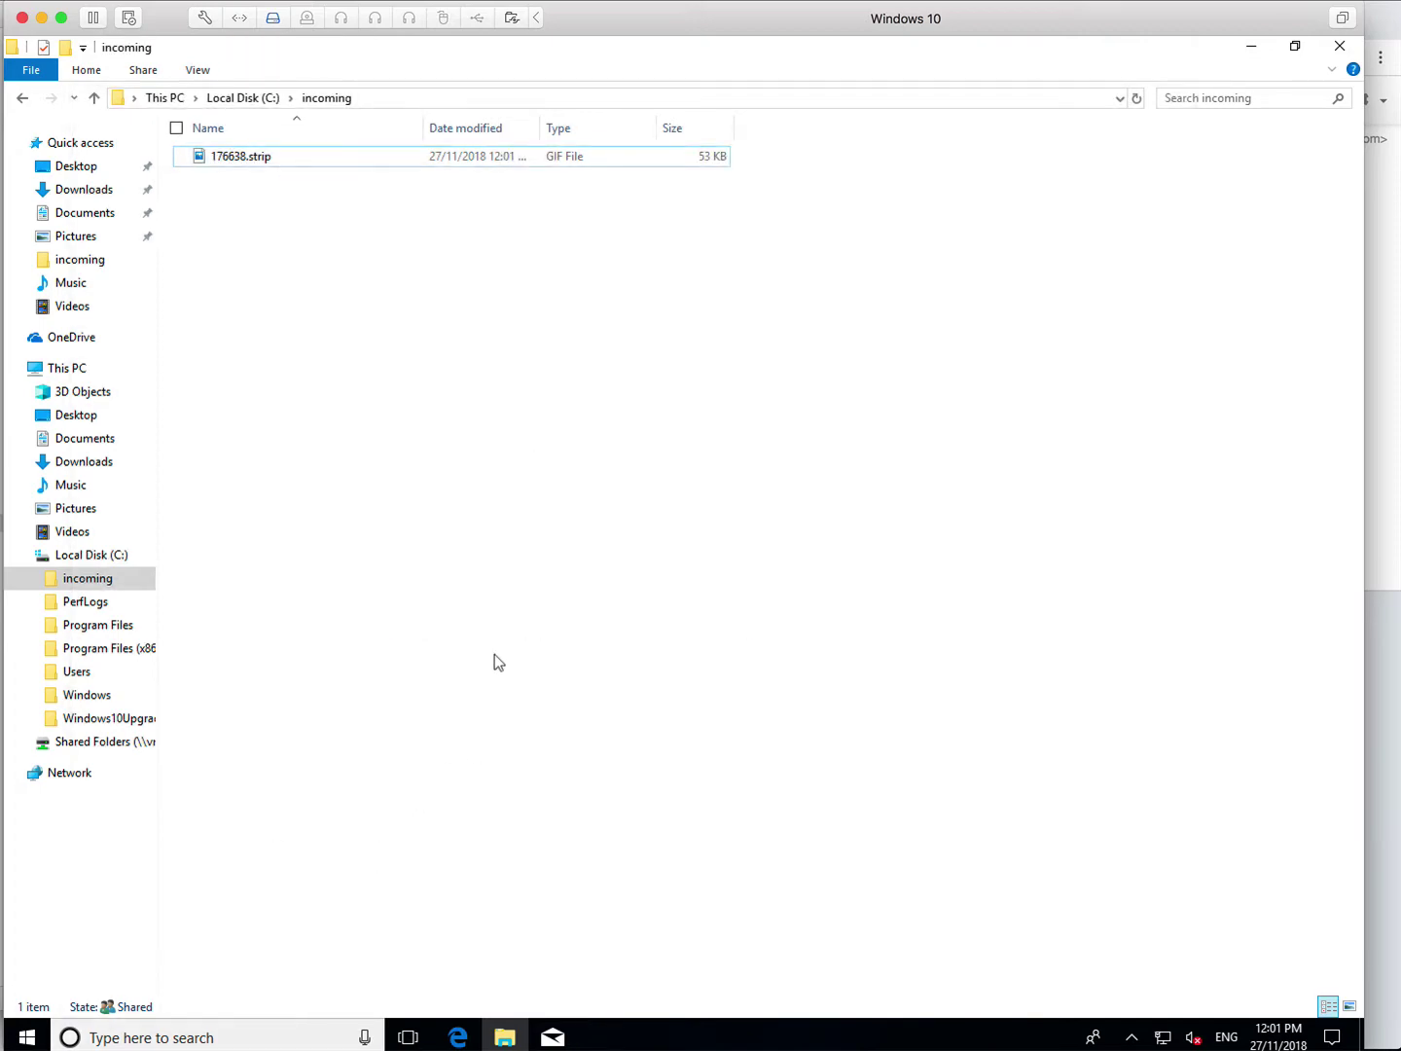
pyautogui.moveTo(503, 1038)
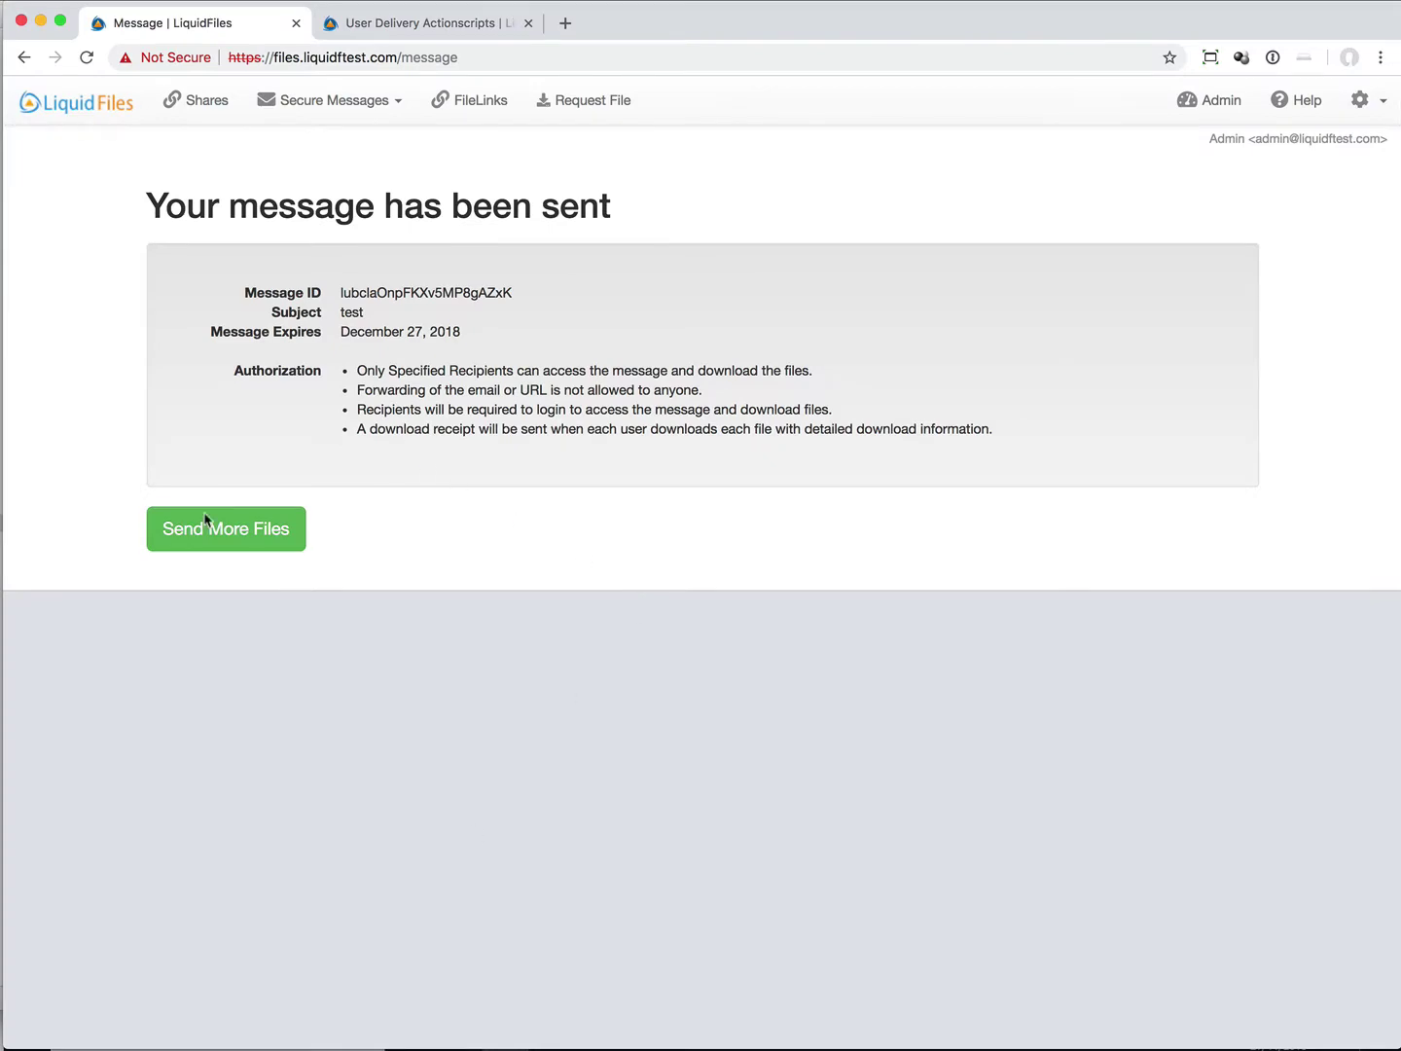
pyautogui.click(207, 525)
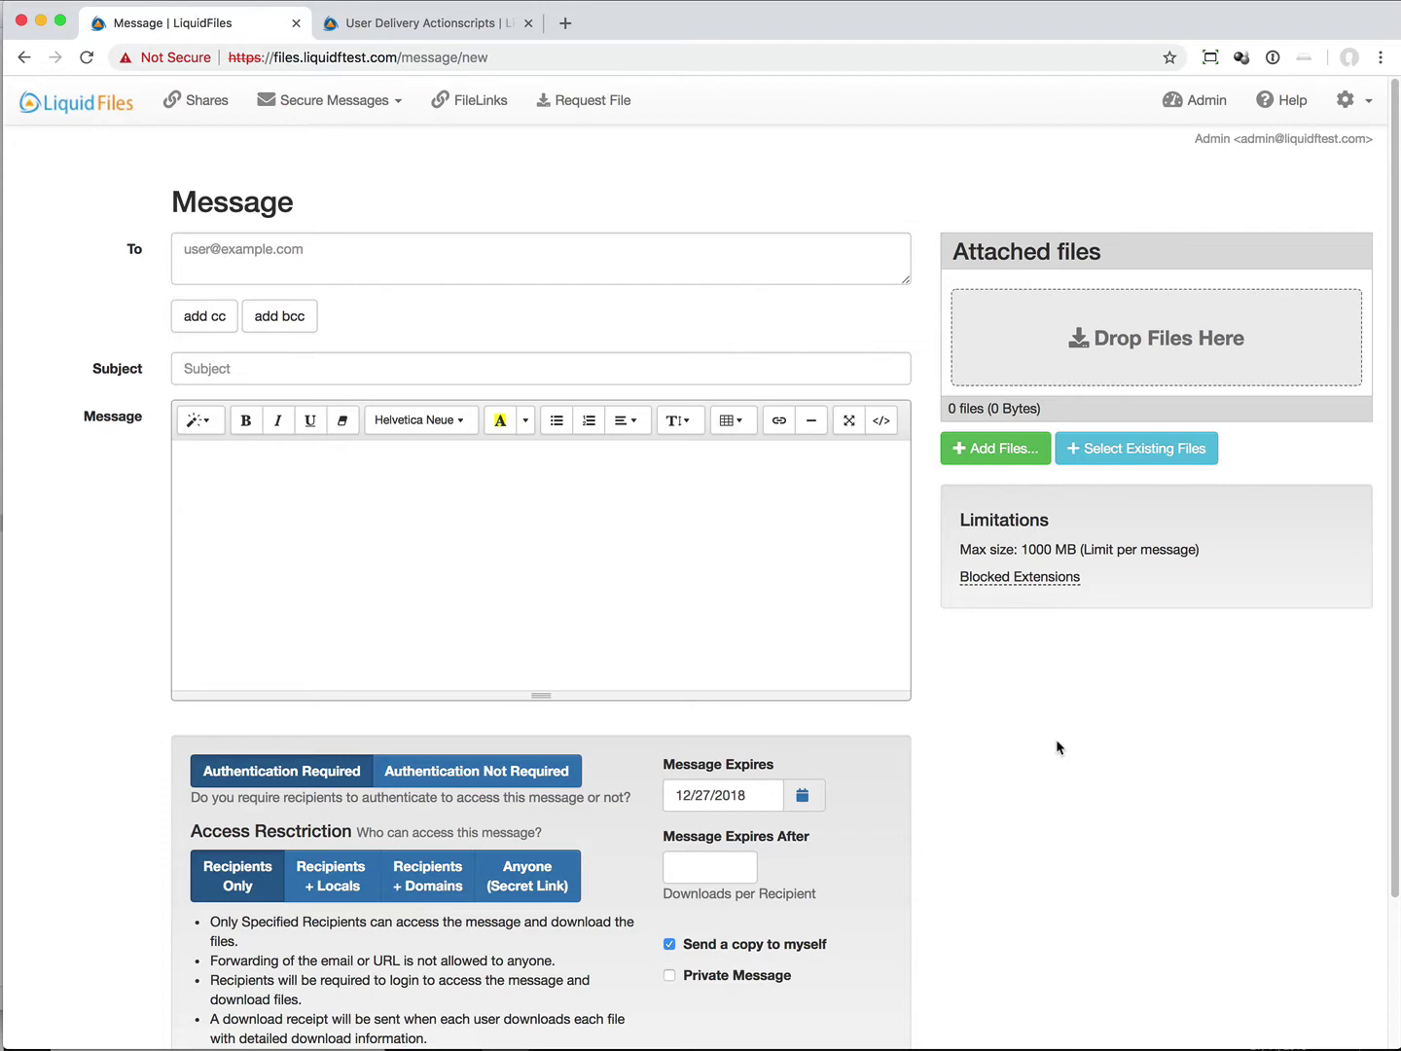
# Step: Open the Admin Configuration Settings page and scroll to its bottom
pyautogui.click(1193, 101)
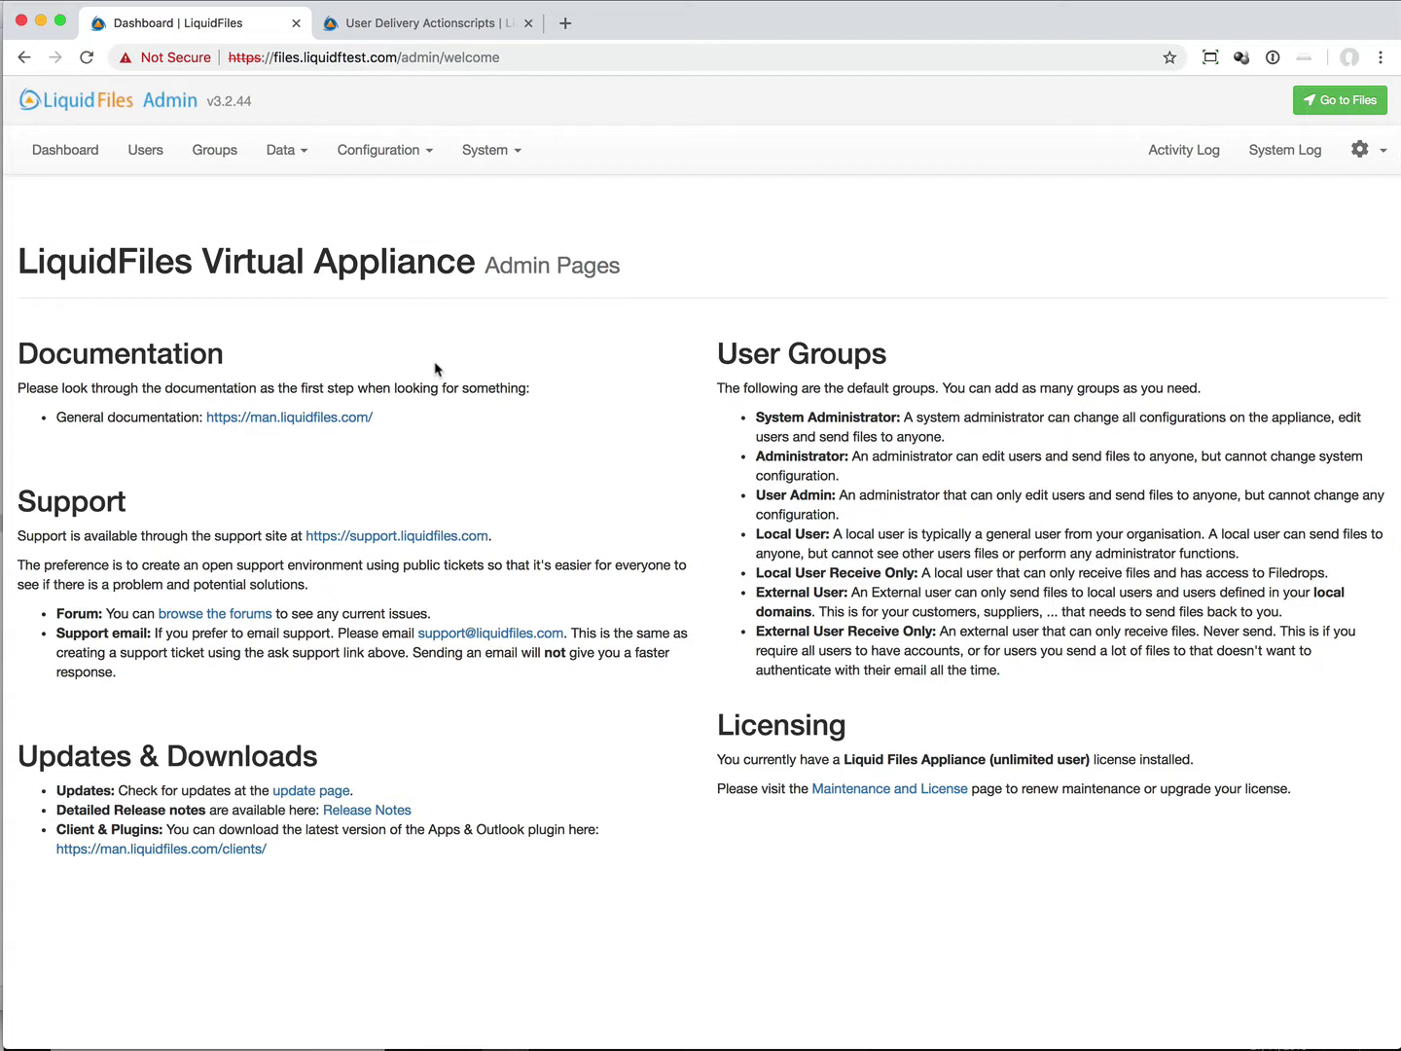
pyautogui.click(384, 150)
pyautogui.click(390, 193)
pyautogui.scroll(-10, 613, 376)
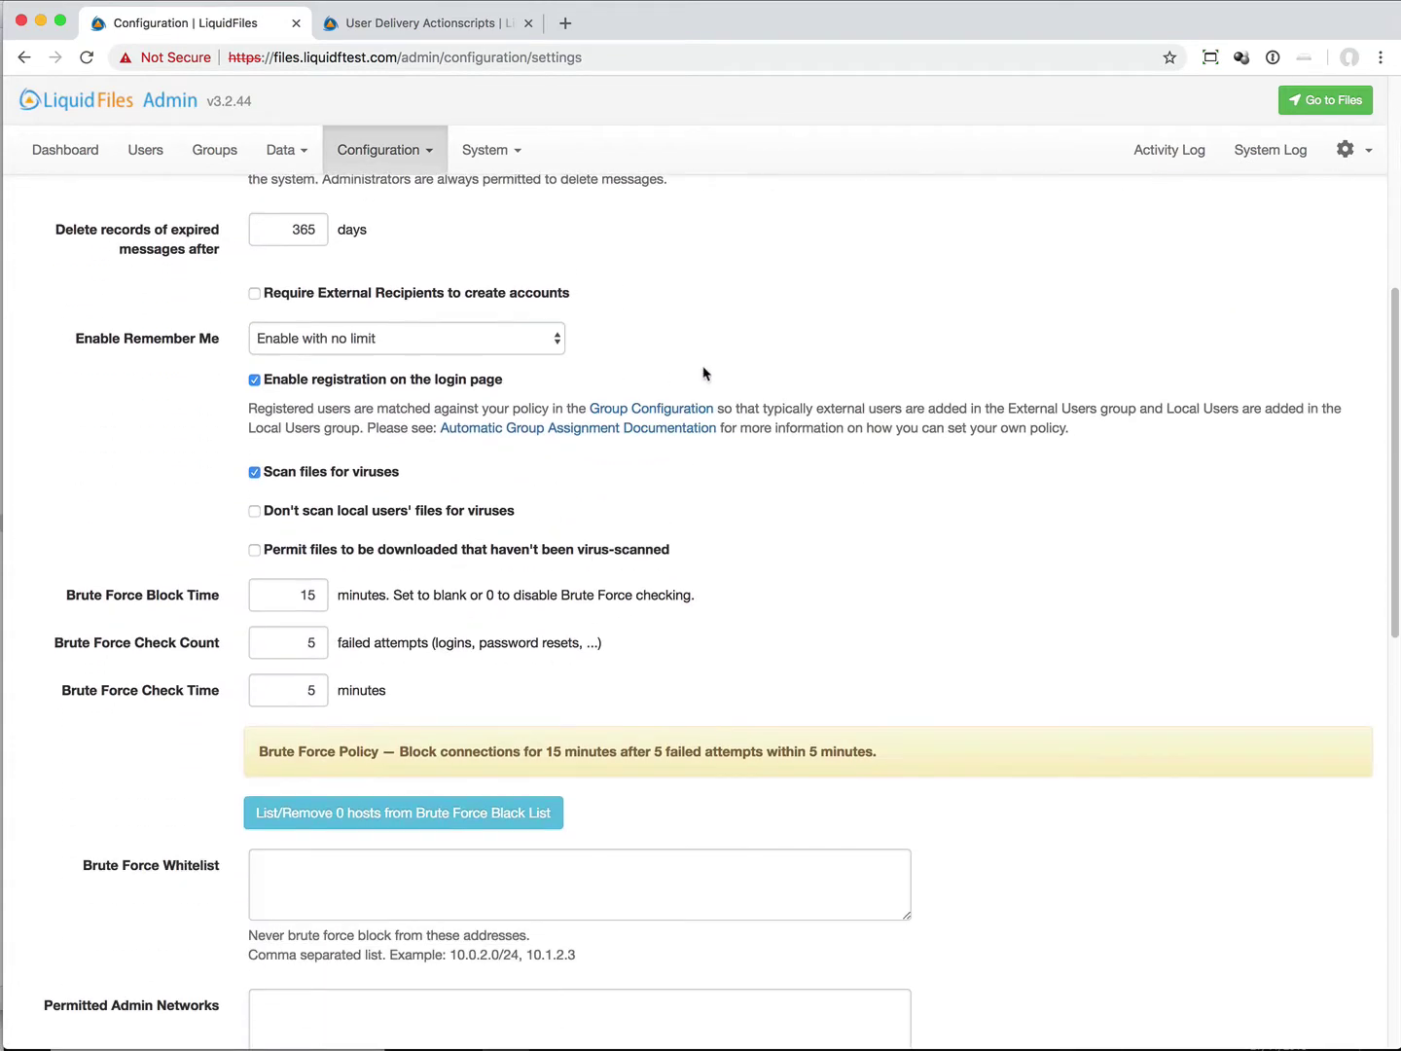
pyautogui.scroll(-8, 738, 374)
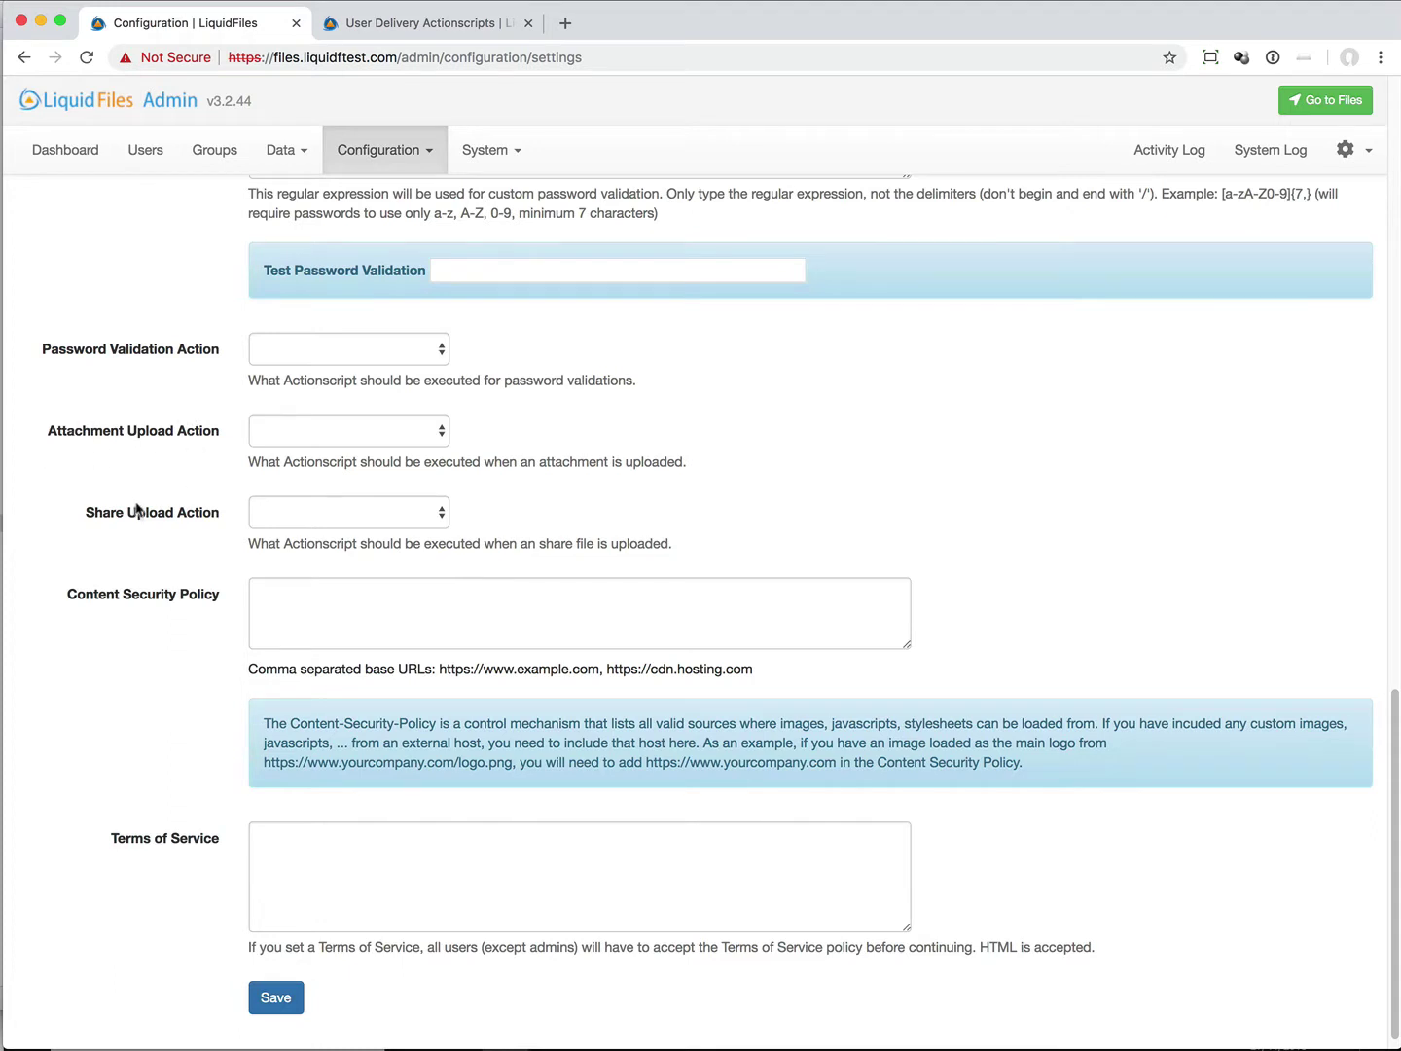
# Step: Inspect the Password Validation and Attachment Upload Action dropdowns, leaving both blank
pyautogui.click(414, 358)
pyautogui.click(521, 394)
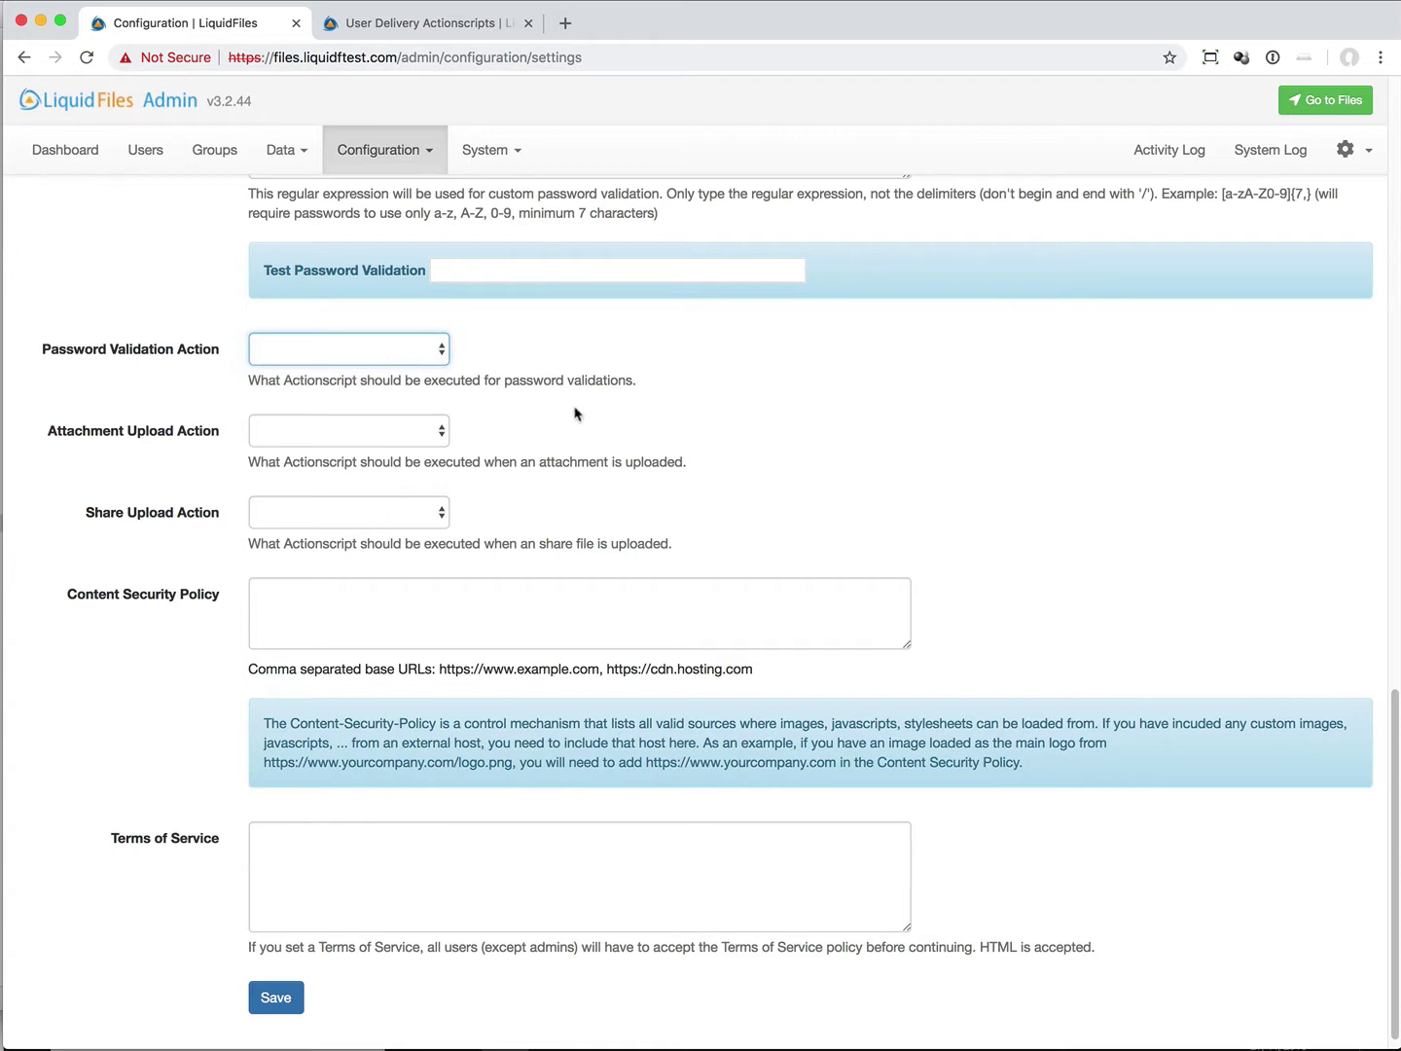
pyautogui.click(442, 430)
pyautogui.click(495, 431)
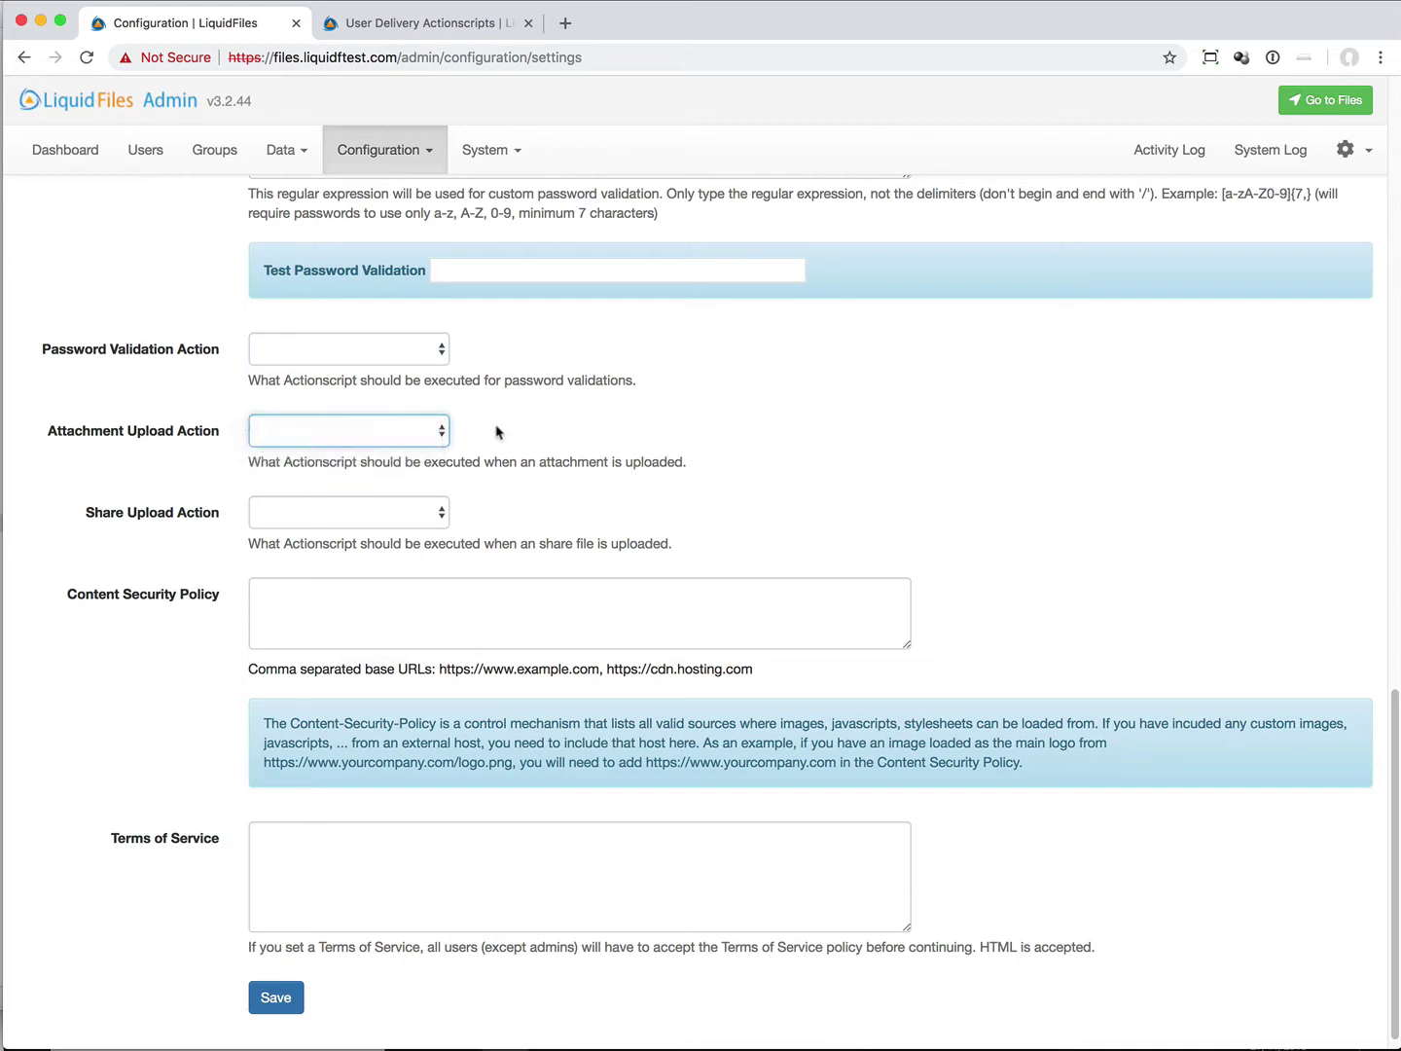